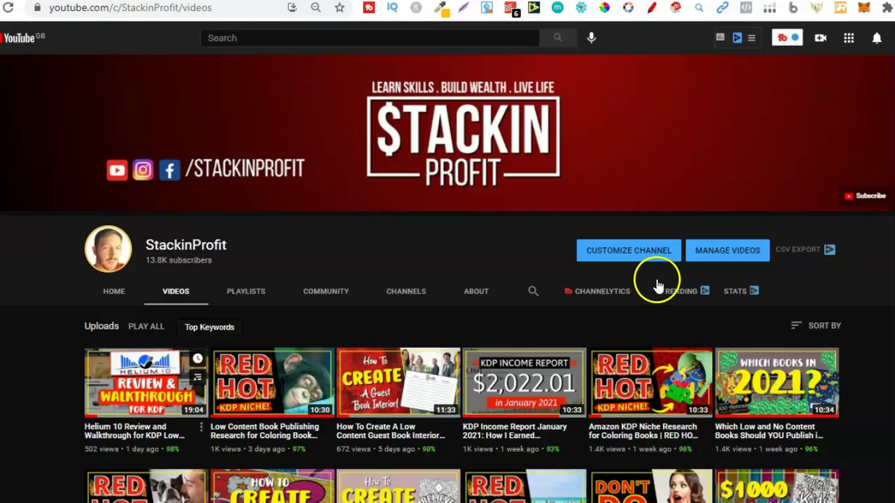
- Look through the uploaded videos on the StackinProfit YouTube channel and return to the start of the page
{"action": "scroll", "coordinate": [448, 279], "scroll_direction": "down", "scroll_amount": 4}
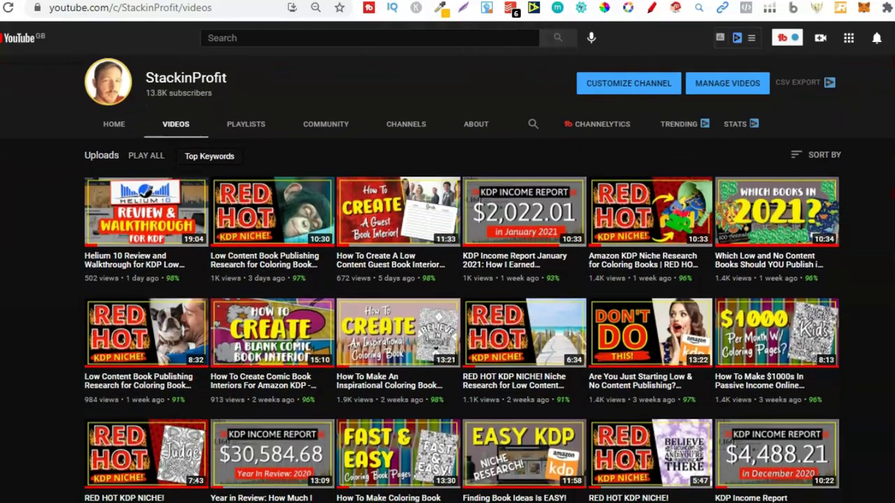
{"action": "scroll", "coordinate": [461, 293], "scroll_direction": "down", "scroll_amount": 3}
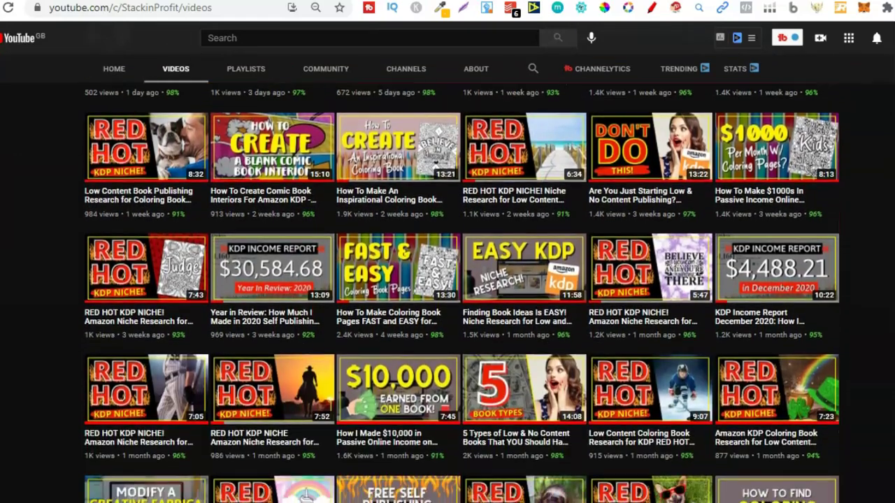
{"action": "scroll", "coordinate": [461, 292], "scroll_direction": "down", "scroll_amount": 4}
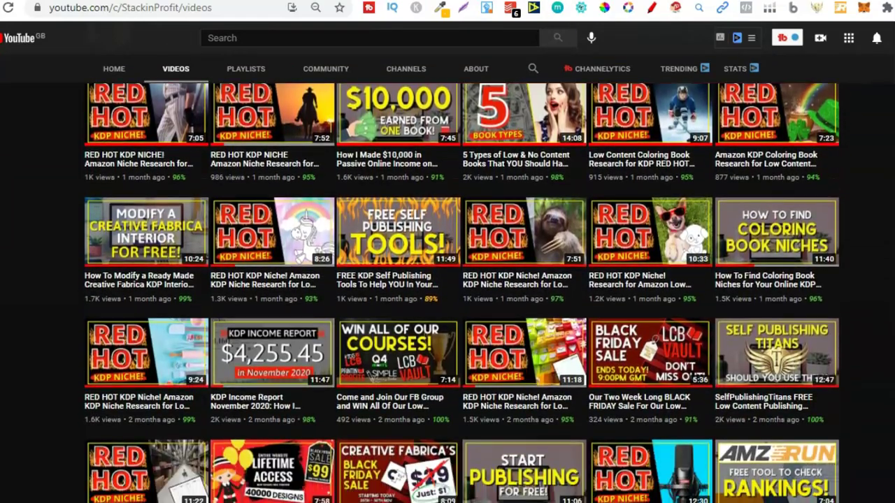
{"action": "scroll", "coordinate": [462, 292], "scroll_direction": "down", "scroll_amount": 2}
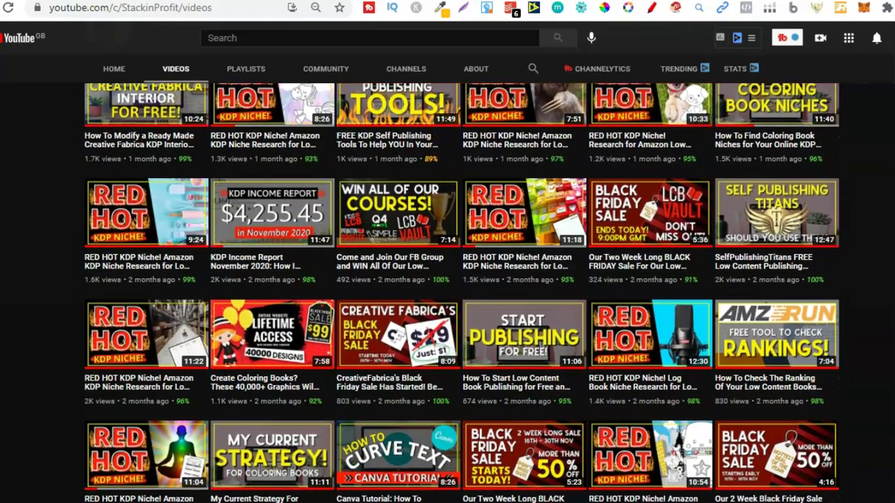
{"action": "scroll", "coordinate": [461, 292], "scroll_direction": "up", "scroll_amount": 1}
{"action": "scroll", "coordinate": [461, 292], "scroll_direction": "up", "scroll_amount": 6}
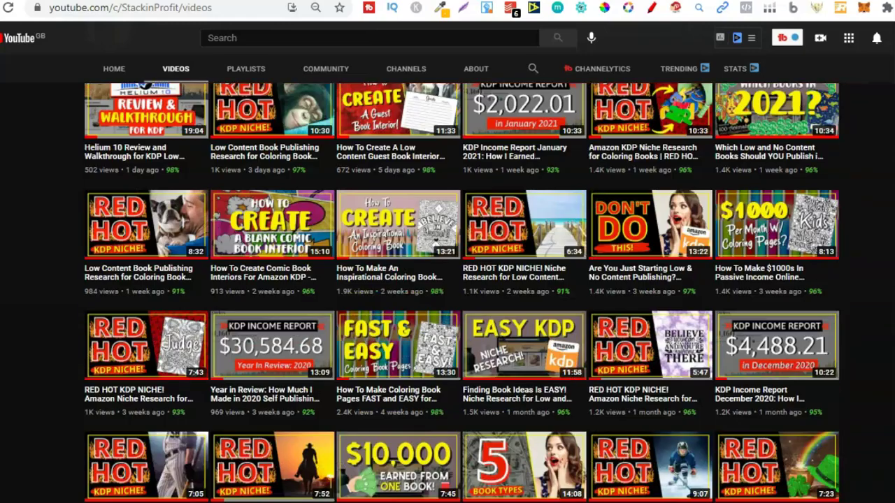
{"action": "scroll", "coordinate": [462, 292], "scroll_direction": "up", "scroll_amount": 4}
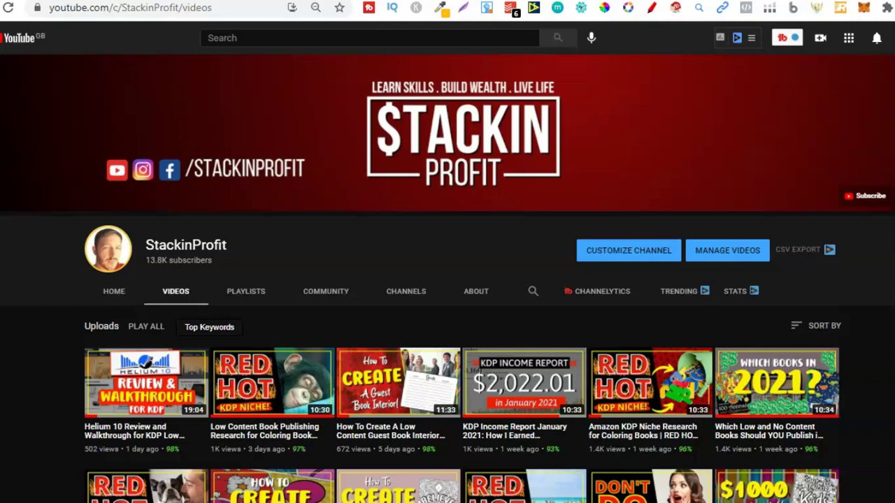
- Switch to the Tangent Templates Listing Helper and review its title, subtitle, description and keyword fields
{"action": "key", "text": "ctrl+Tab"}
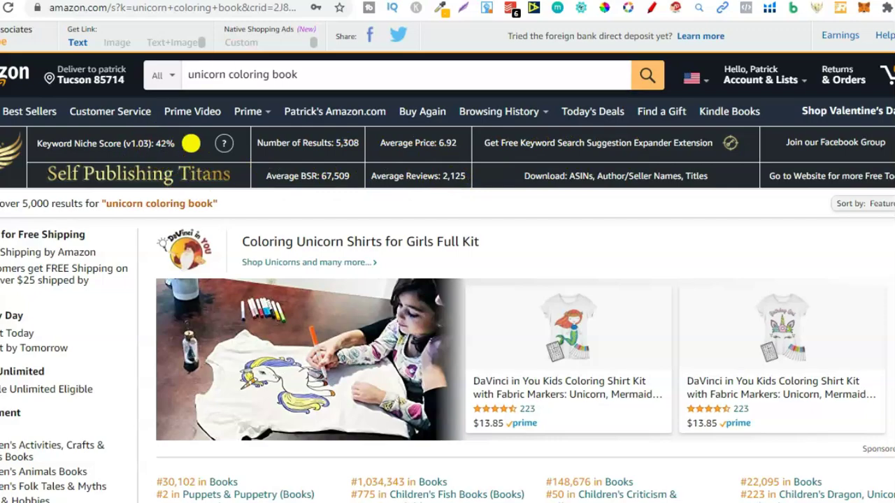
{"action": "key", "text": "ctrl+Tab"}
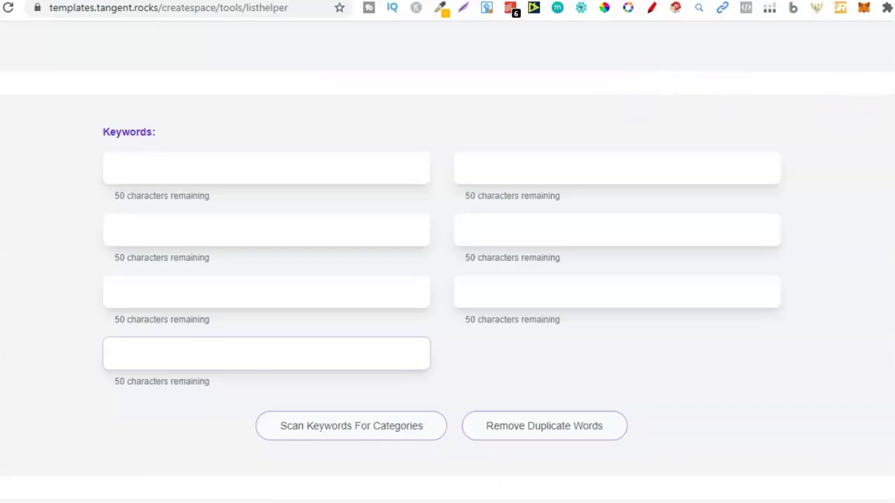
{"action": "scroll", "coordinate": [845, 114], "scroll_direction": "up", "scroll_amount": 10}
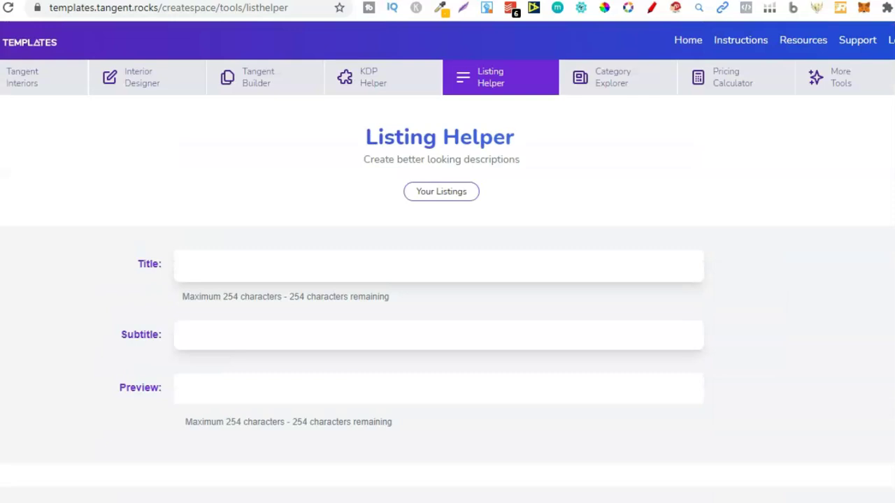
{"action": "scroll", "coordinate": [447, 280], "scroll_direction": "down", "scroll_amount": 10}
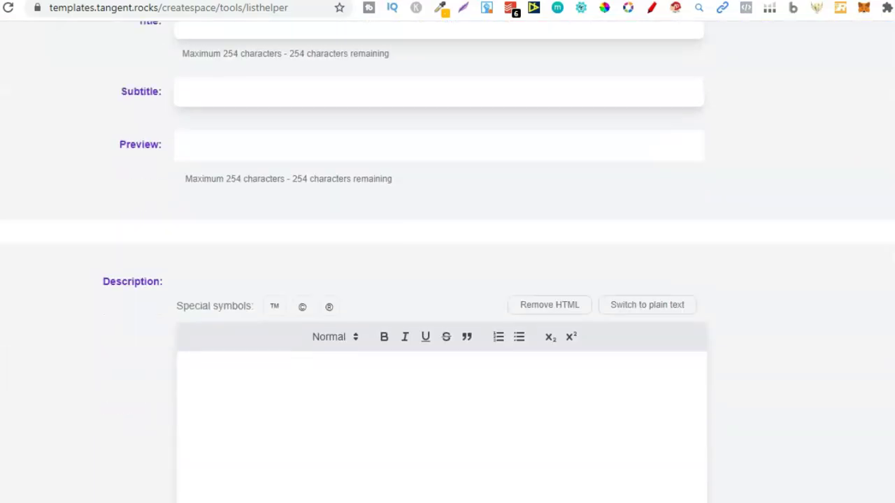
{"action": "scroll", "coordinate": [447, 280], "scroll_direction": "down", "scroll_amount": 1}
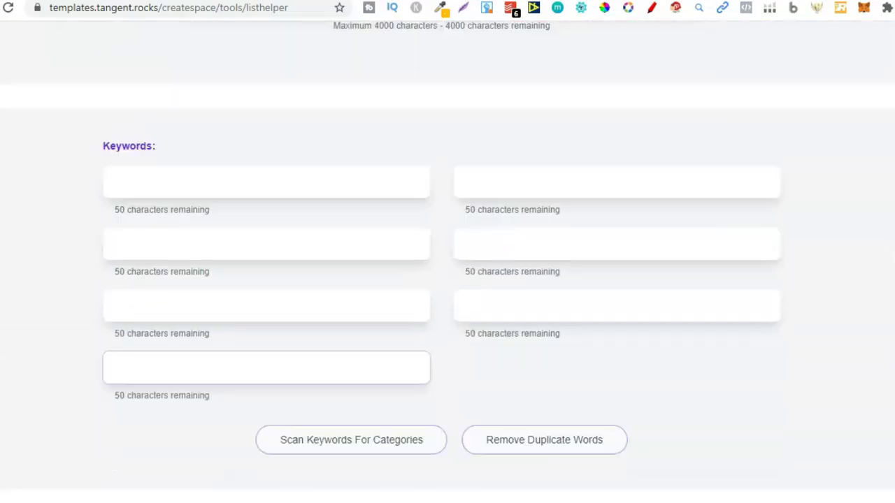
{"action": "left_click", "coordinate": [265, 184]}
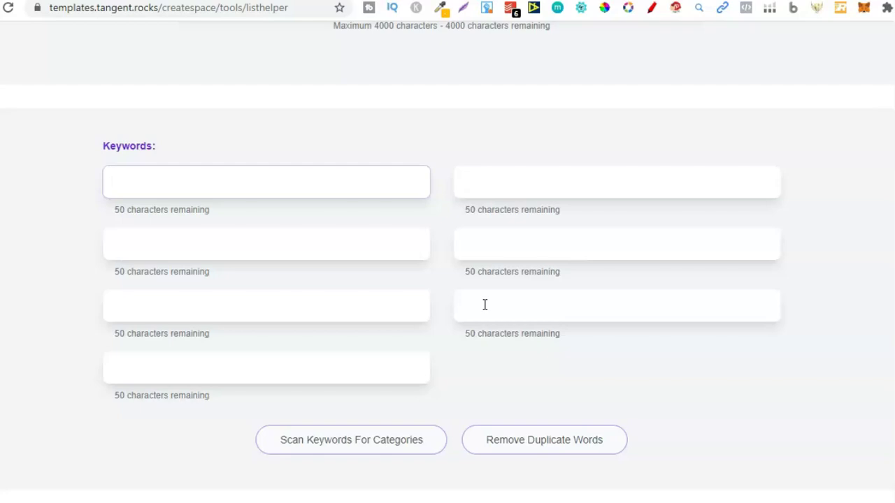
{"action": "left_click", "coordinate": [39, 469]}
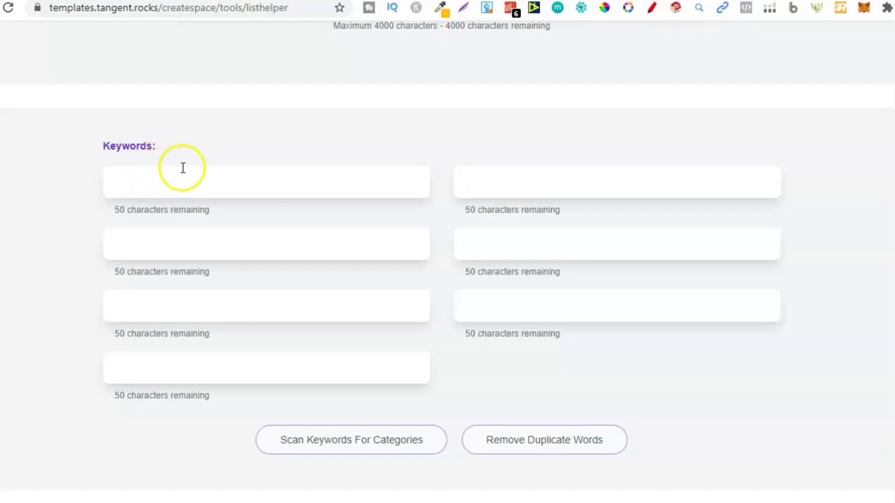
- Show Amazon's search suggestions for "unicorn coloring book", and return to the Listing Helper
{"action": "left_click", "coordinate": [247, 179]}
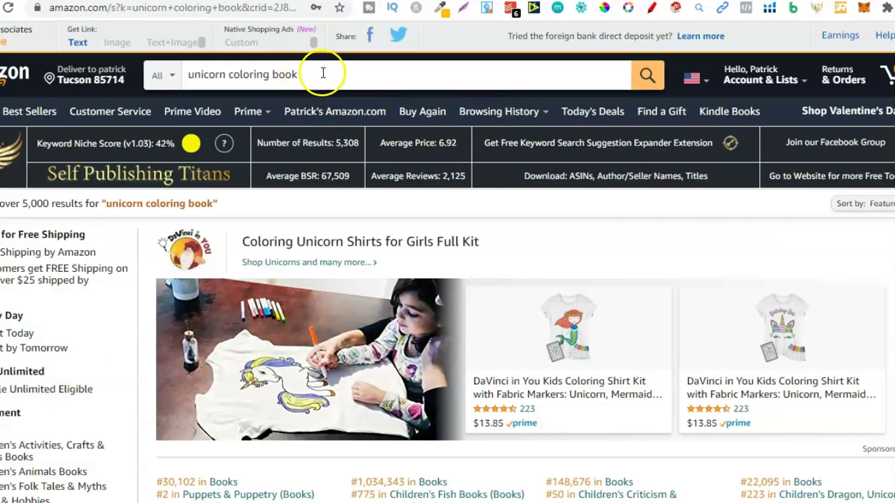
{"action": "left_click", "coordinate": [323, 73]}
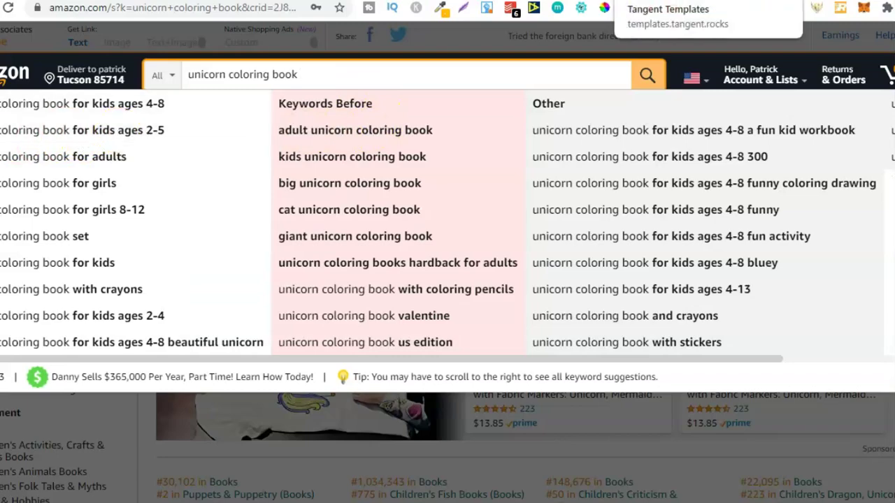
{"action": "left_click", "coordinate": [671, 2]}
- Examine the seven empty keyword fields of the Listing Helper along with its title and subtitle fields
{"action": "left_click", "coordinate": [188, 193]}
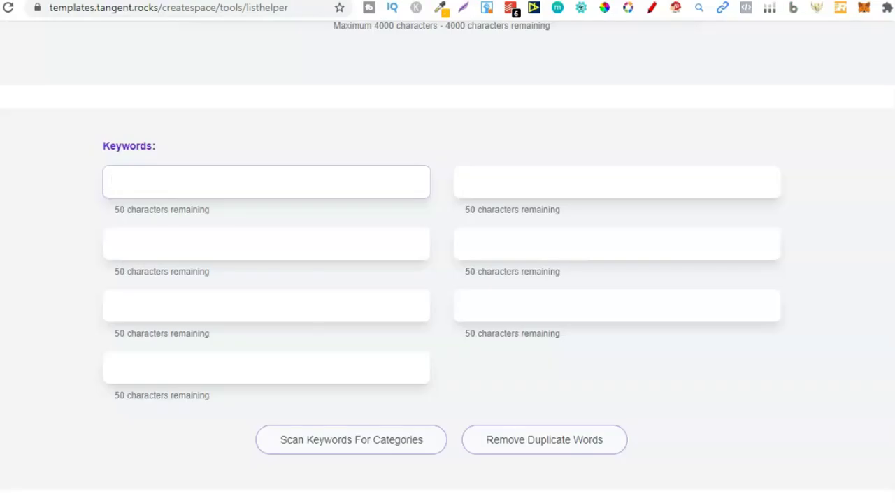
{"action": "left_click", "coordinate": [515, 183]}
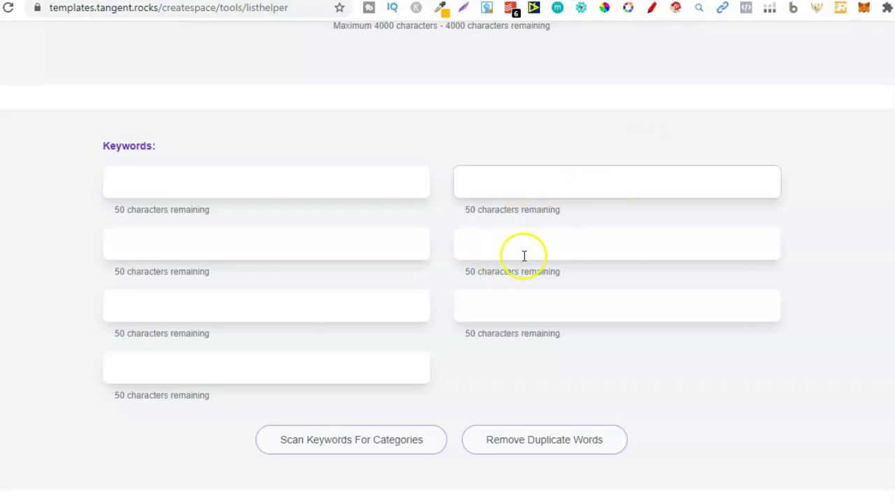
{"action": "left_click", "coordinate": [518, 304]}
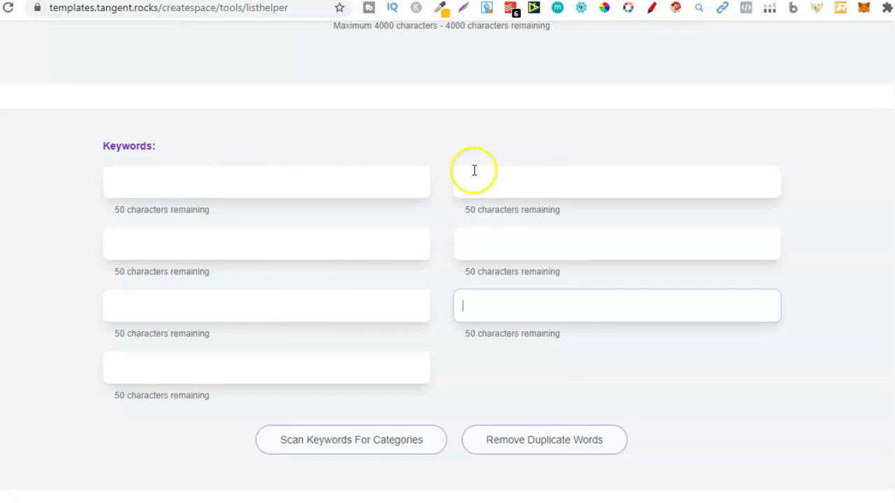
{"action": "scroll", "coordinate": [544, 179], "scroll_direction": "up", "scroll_amount": 15}
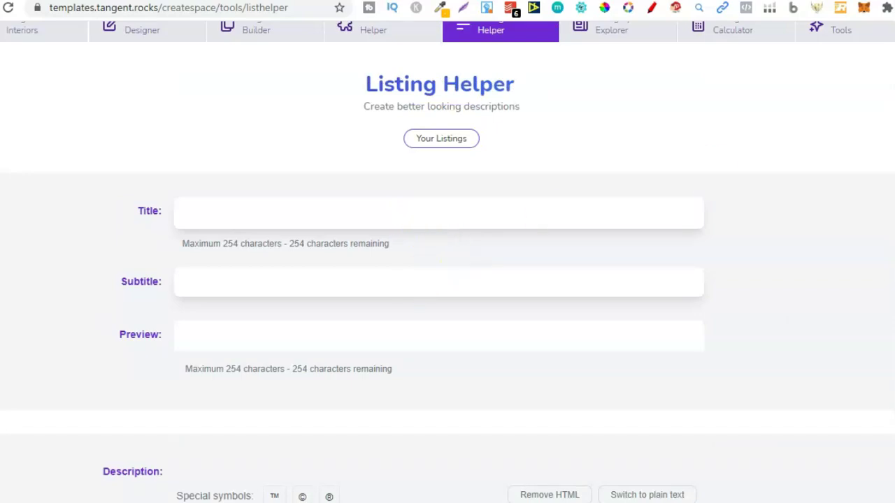
{"action": "scroll", "coordinate": [424, 279], "scroll_direction": "down", "scroll_amount": 15}
{"action": "scroll", "coordinate": [622, 146], "scroll_direction": "down", "scroll_amount": 1}
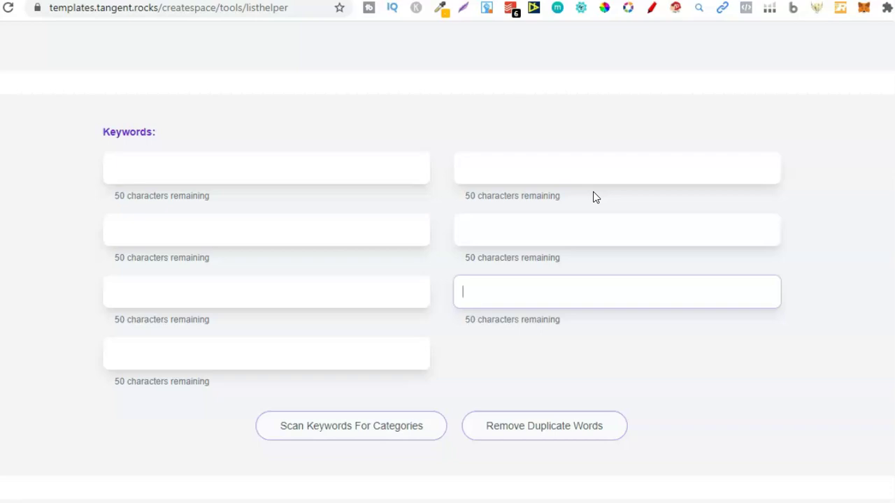
{"action": "left_click", "coordinate": [314, 161]}
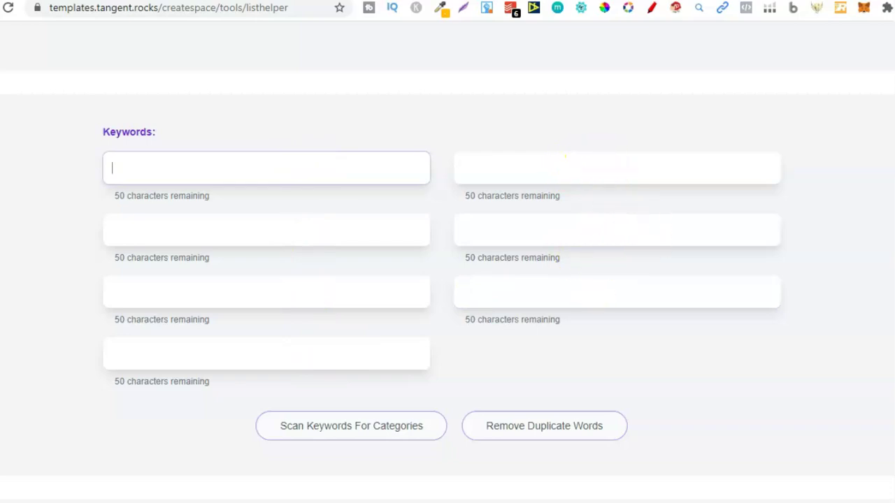
- Switch to Amazon and browse the "unicorn coloring book" results as far as the ASIN of the Silly Bear coloring book
{"action": "left_click", "coordinate": [336, 0]}
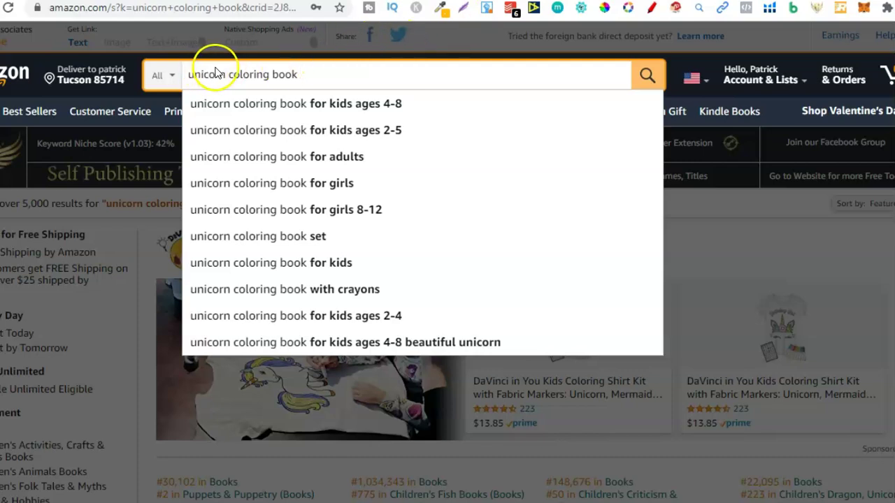
{"action": "left_click", "coordinate": [866, 233]}
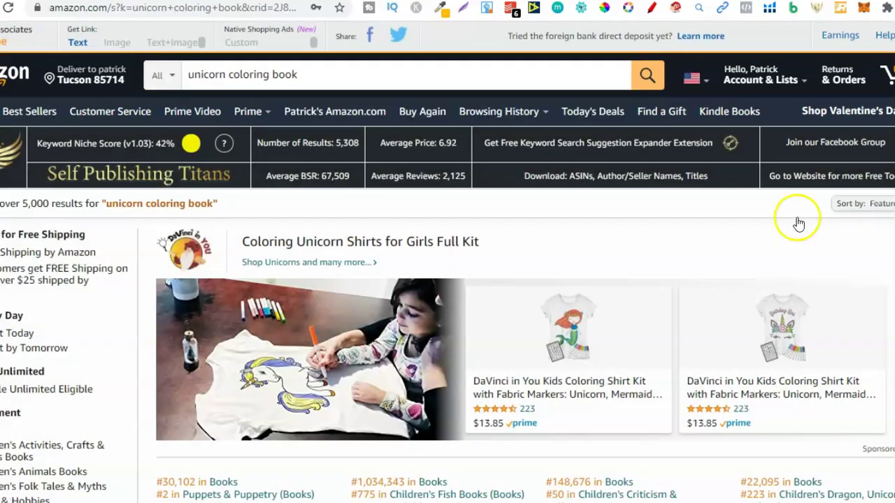
{"action": "scroll", "coordinate": [448, 279], "scroll_direction": "down", "scroll_amount": 8}
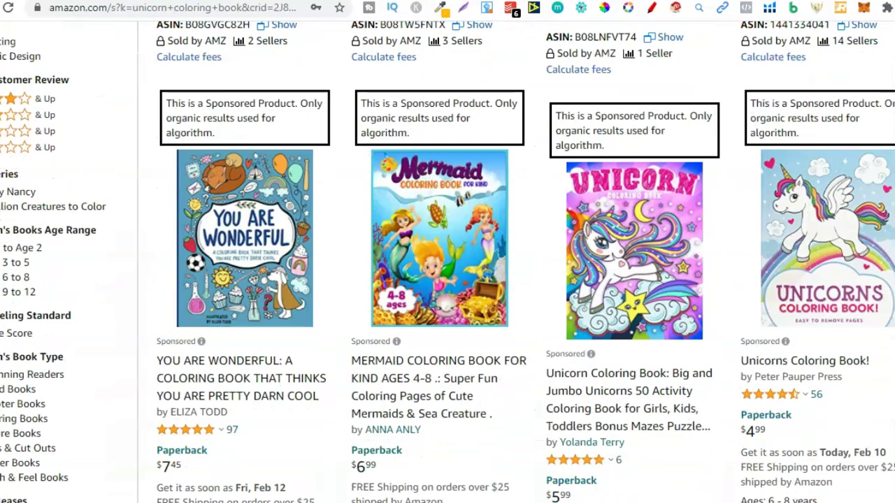
{"action": "scroll", "coordinate": [448, 280], "scroll_direction": "down", "scroll_amount": 1}
{"action": "scroll", "coordinate": [447, 279], "scroll_direction": "down", "scroll_amount": 10}
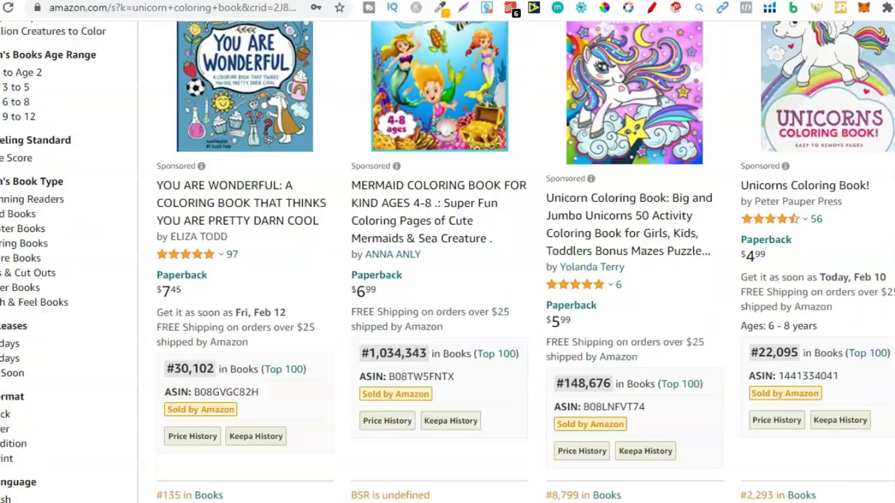
{"action": "scroll", "coordinate": [448, 279], "scroll_direction": "down", "scroll_amount": 2}
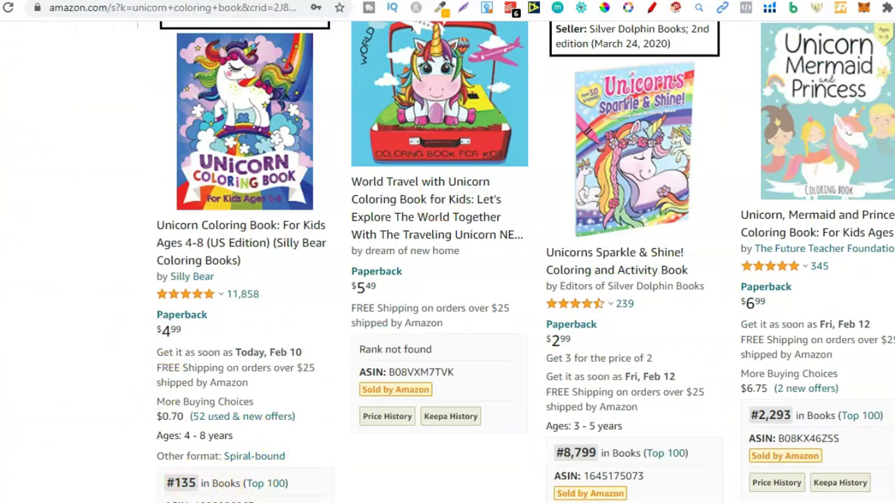
{"action": "scroll", "coordinate": [448, 280], "scroll_direction": "down", "scroll_amount": 1}
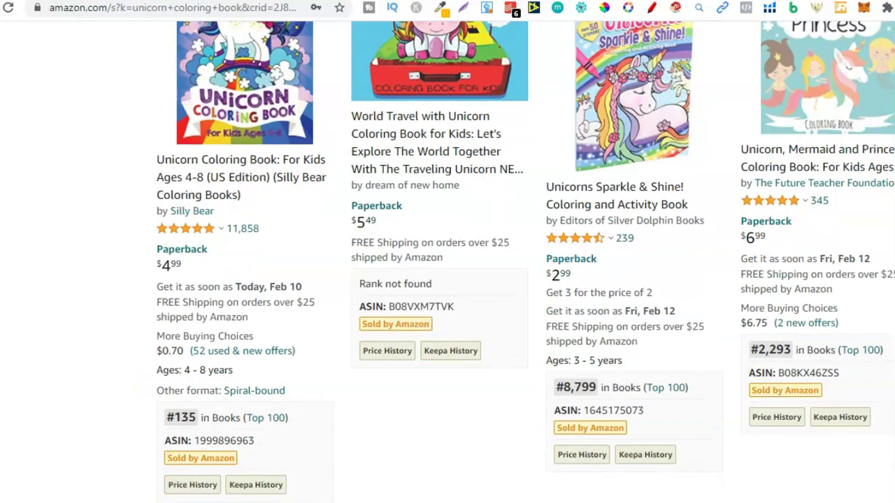
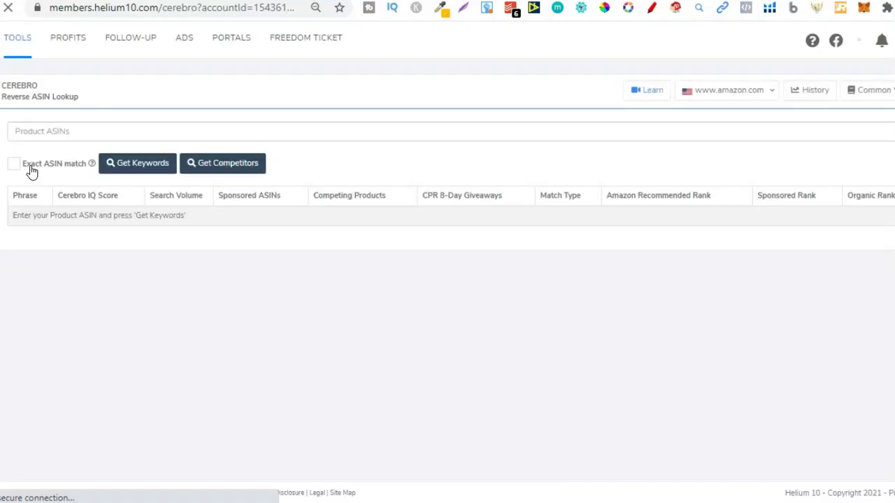
{"action": "left_click", "coordinate": [142, 136]}
{"action": "right_click", "coordinate": [142, 136]}
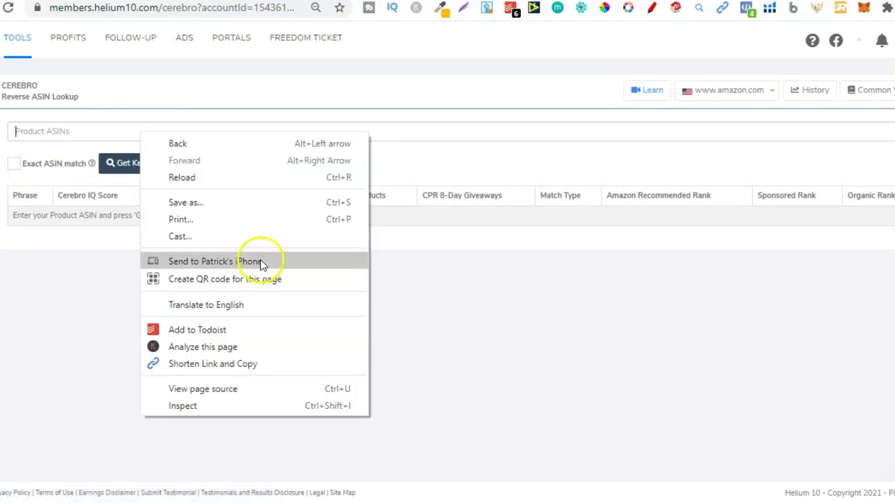
{"action": "left_click", "coordinate": [90, 135]}
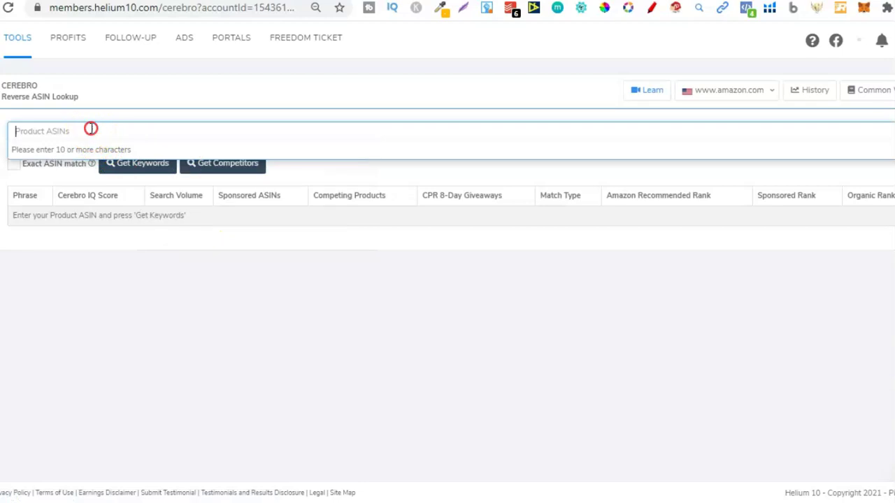
{"action": "right_click", "coordinate": [91, 131]}
{"action": "left_click", "coordinate": [129, 244]}
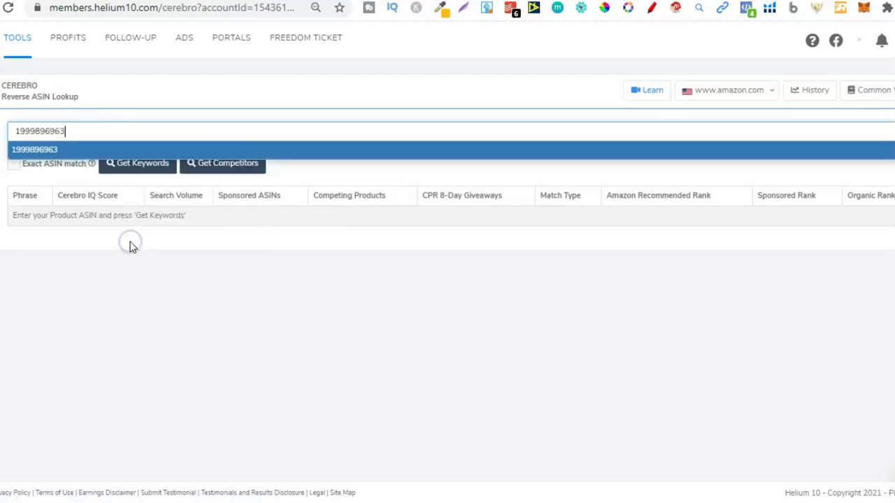
{"action": "left_click", "coordinate": [42, 149]}
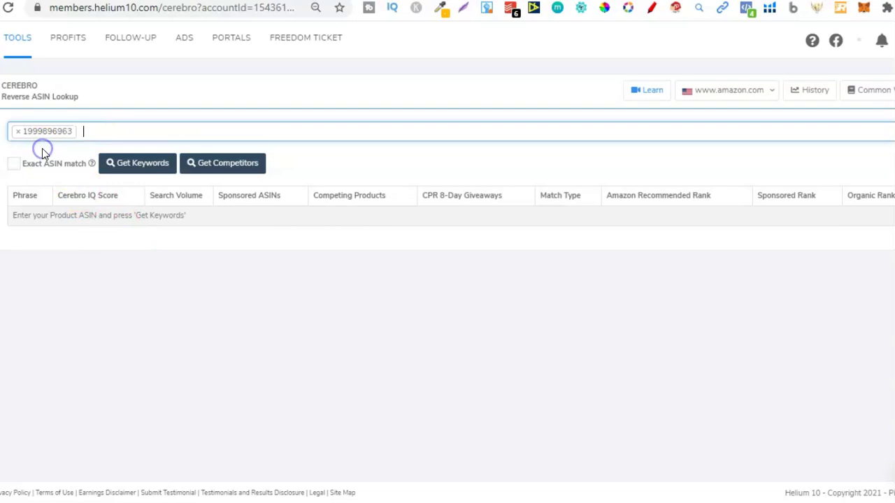
- Get the keywords for the entered ASIN and bring the filtered keyword list into view
{"action": "left_click", "coordinate": [130, 165]}
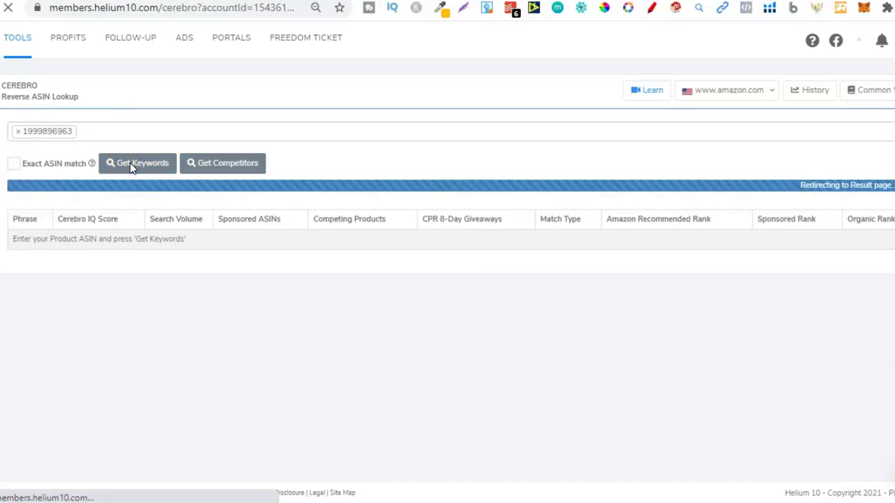
{"action": "left_click", "coordinate": [130, 167]}
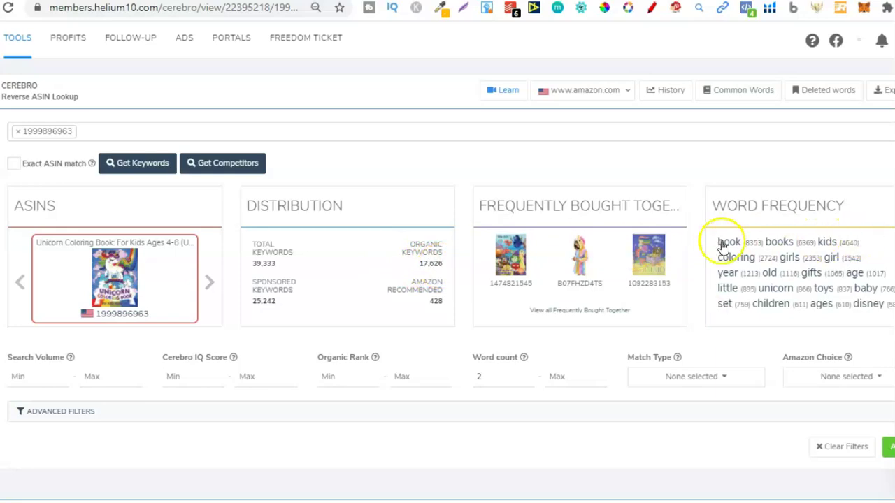
{"action": "scroll", "coordinate": [138, 340], "scroll_direction": "down", "scroll_amount": 3}
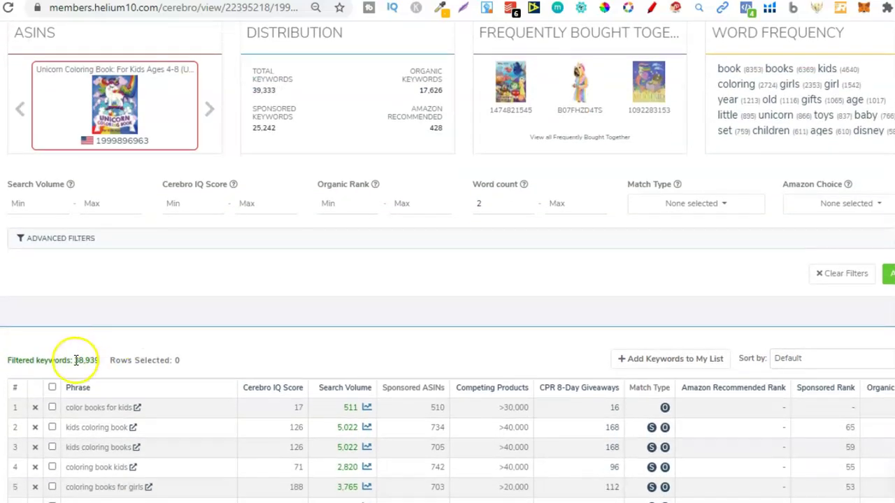
- Filter the Cerebro keywords to a minimum search volume of 100 and a maximum of 1000 competing products
{"action": "left_click_drag", "start_coordinate": [75, 360], "coordinate": [101, 361]}
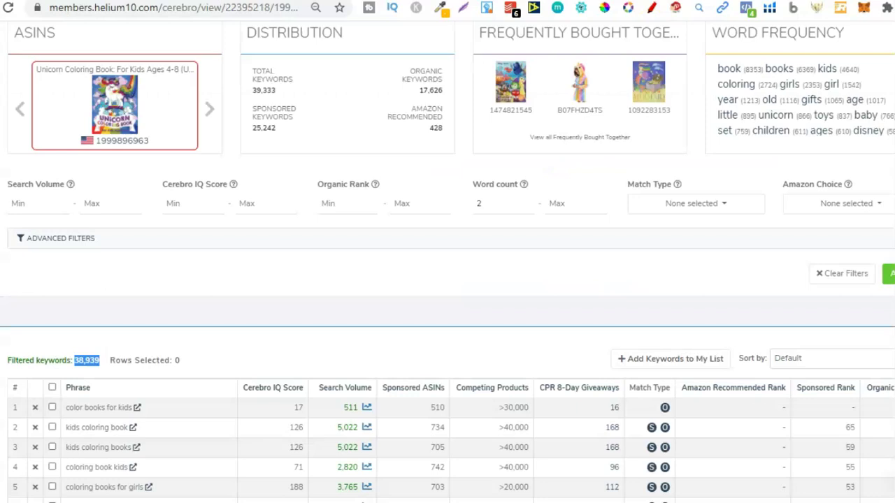
{"action": "scroll", "coordinate": [447, 280], "scroll_direction": "down", "scroll_amount": 2}
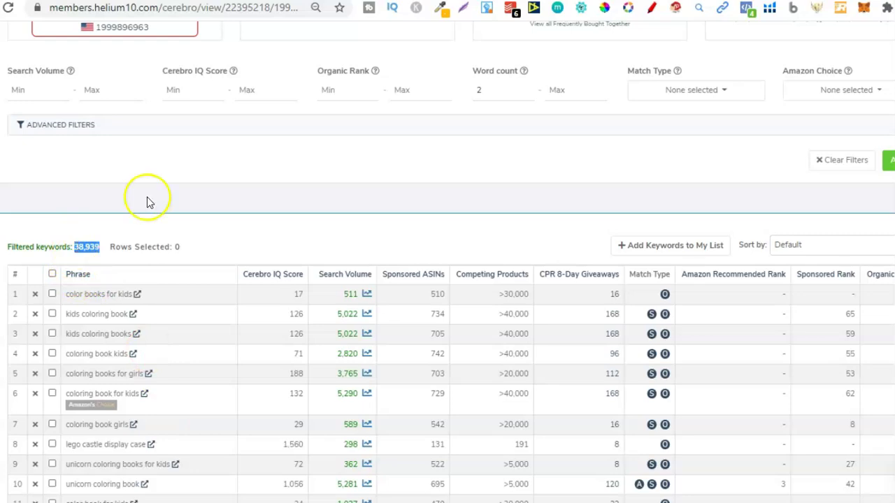
{"action": "left_click", "coordinate": [357, 126]}
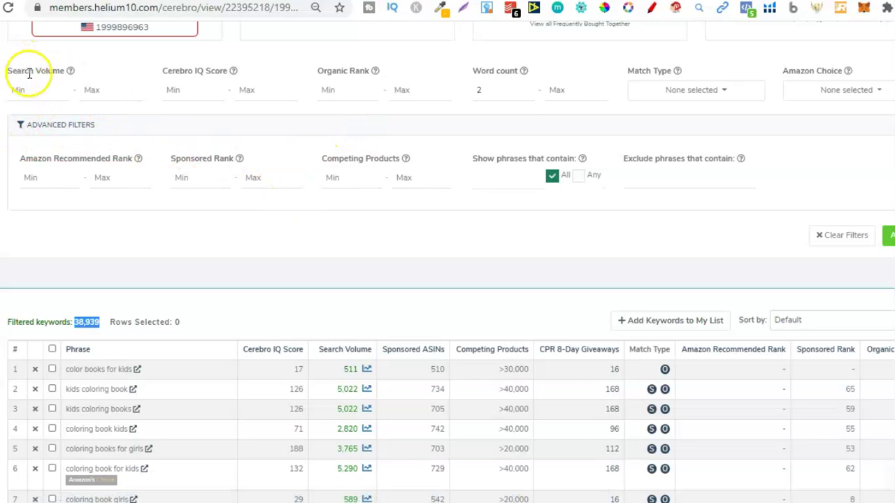
{"action": "left_click", "coordinate": [33, 91]}
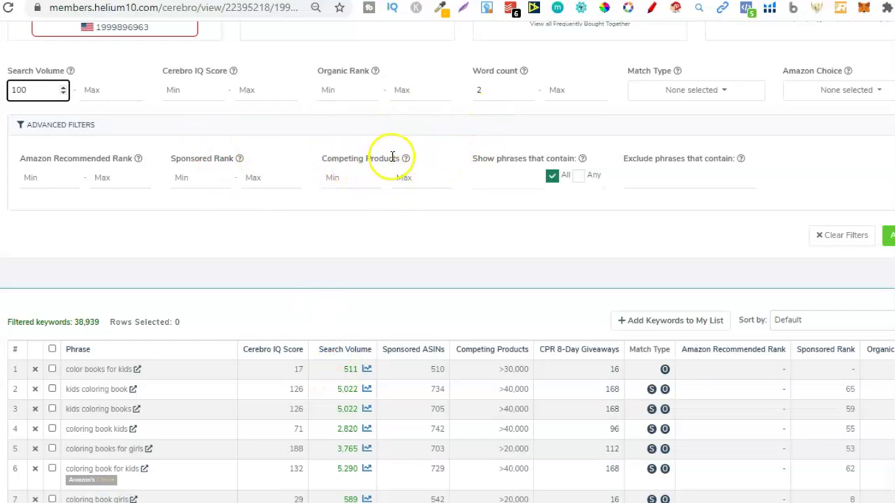
{"action": "left_click", "coordinate": [411, 178]}
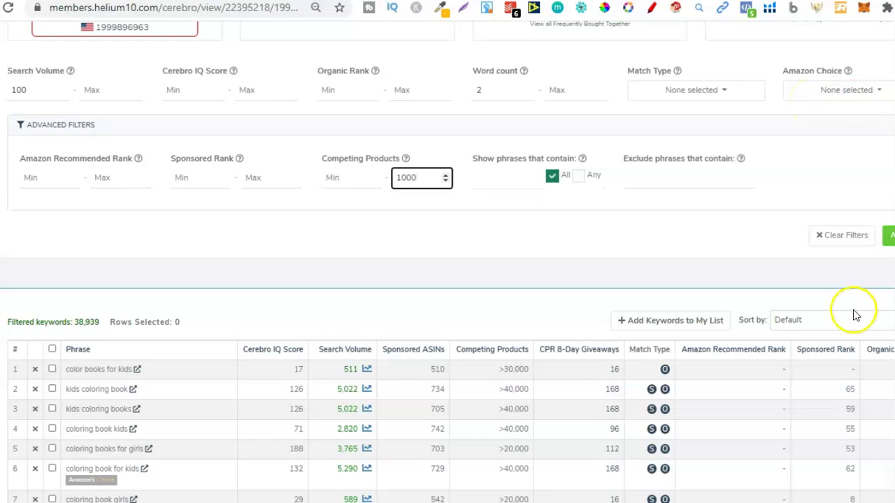
{"action": "key", "text": "Return"}
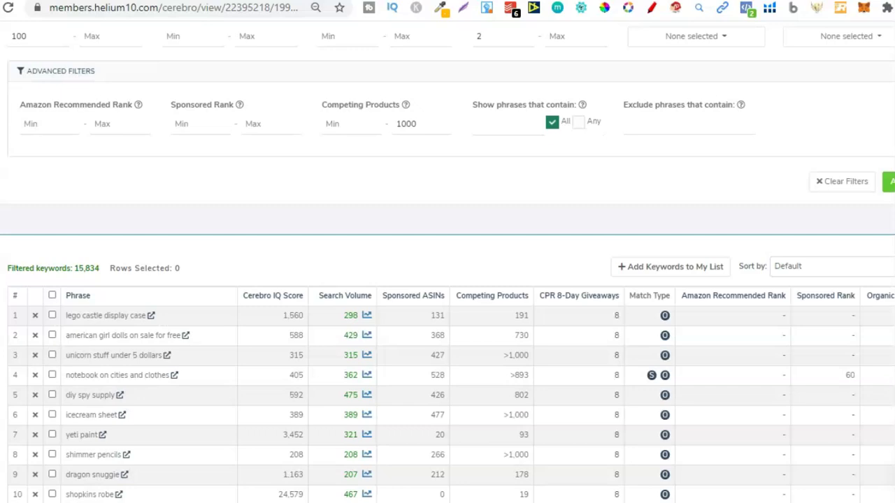
- Enter "unicorn" as the term that the shown keyword phrases must contain
{"action": "scroll", "coordinate": [707, 131], "scroll_direction": "up", "scroll_amount": 1}
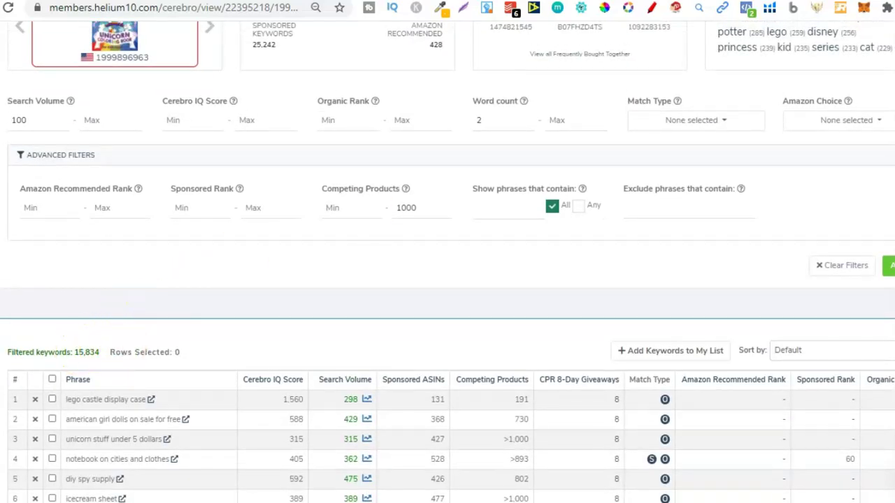
{"action": "scroll", "coordinate": [448, 279], "scroll_direction": "down", "scroll_amount": 3}
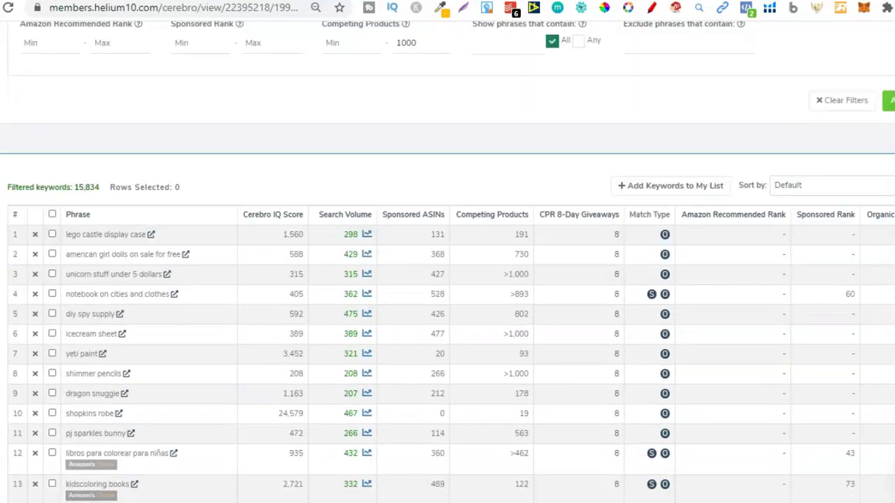
{"action": "scroll", "coordinate": [448, 280], "scroll_direction": "down", "scroll_amount": 1}
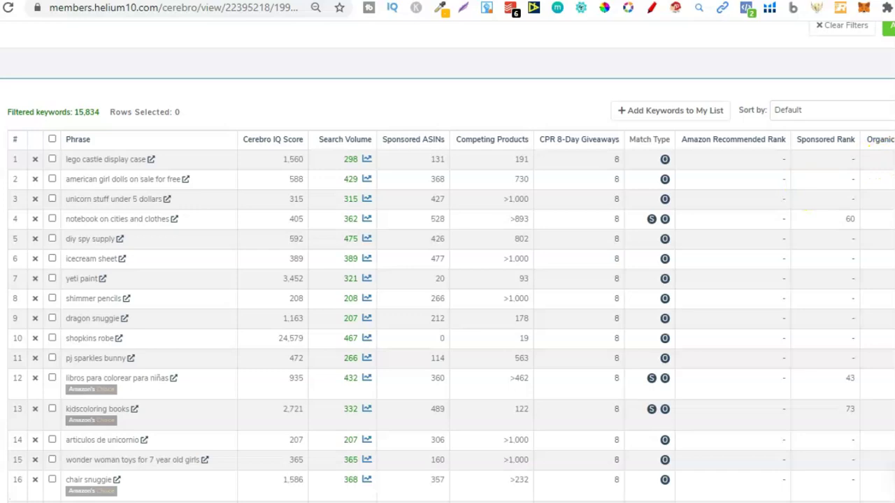
{"action": "scroll", "coordinate": [448, 279], "scroll_direction": "up", "scroll_amount": 5}
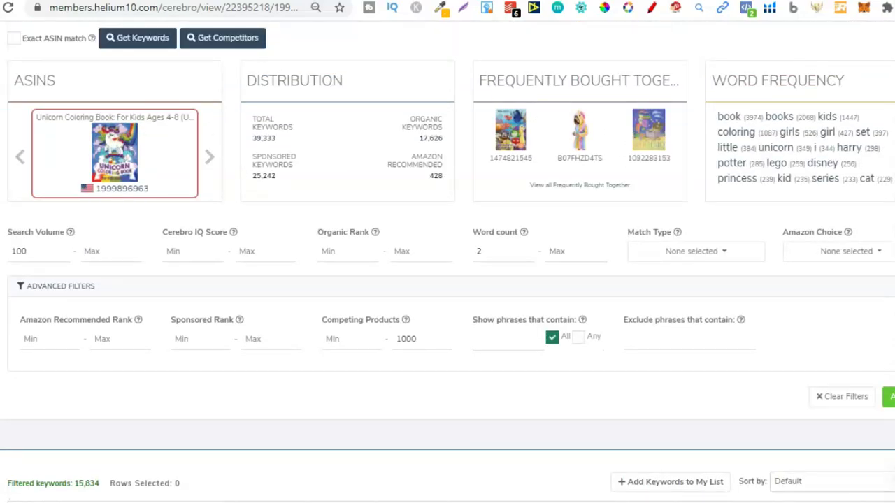
{"action": "scroll", "coordinate": [448, 280], "scroll_direction": "down", "scroll_amount": 4}
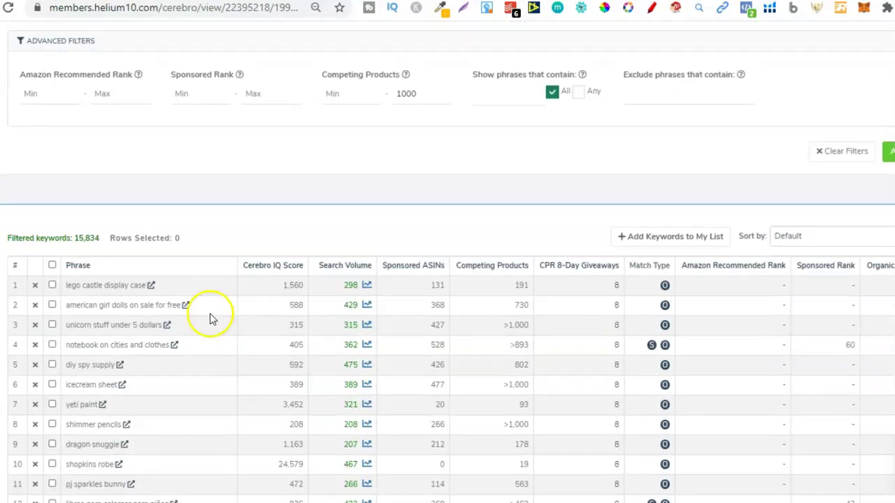
{"action": "left_click", "coordinate": [498, 99]}
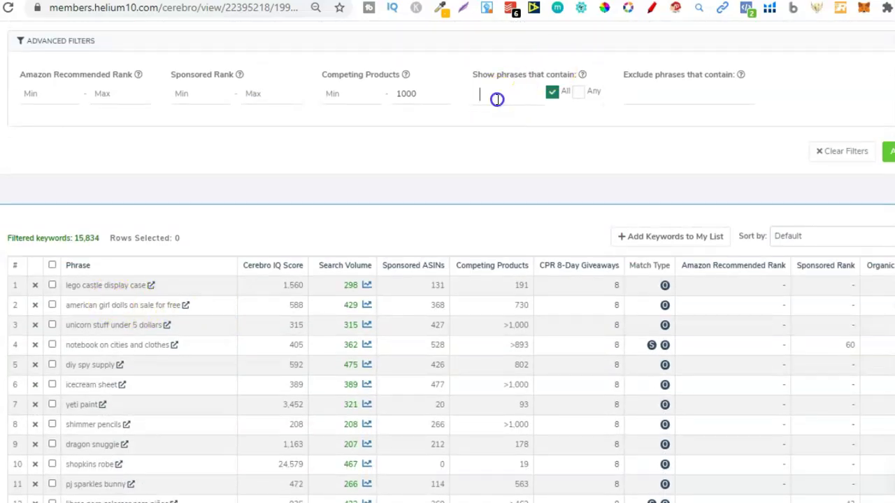
{"action": "left_click", "coordinate": [627, 151]}
{"action": "left_click", "coordinate": [483, 95]}
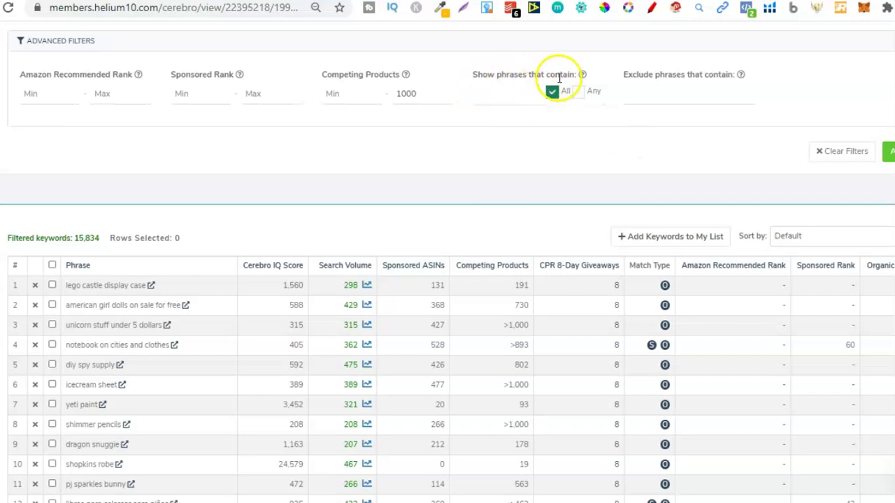
{"action": "left_click", "coordinate": [499, 94]}
{"action": "type", "text": "unicorn"}
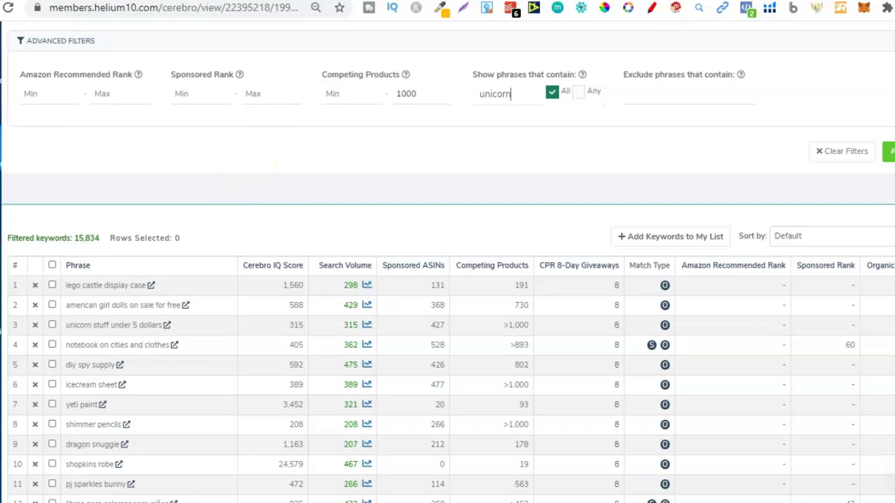
{"action": "mouse_move", "coordinate": [28, 140]}
{"action": "left_click", "coordinate": [6, 175]}
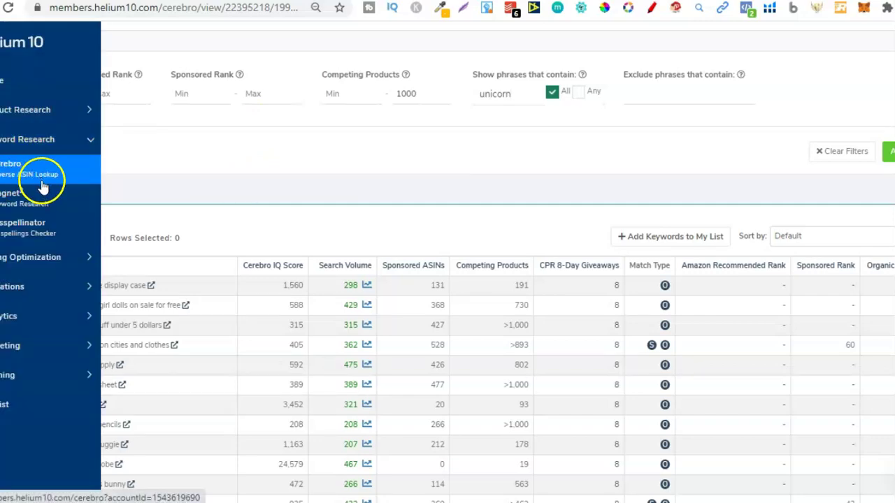
{"action": "left_click", "coordinate": [8, 194]}
{"action": "left_click", "coordinate": [157, 198]}
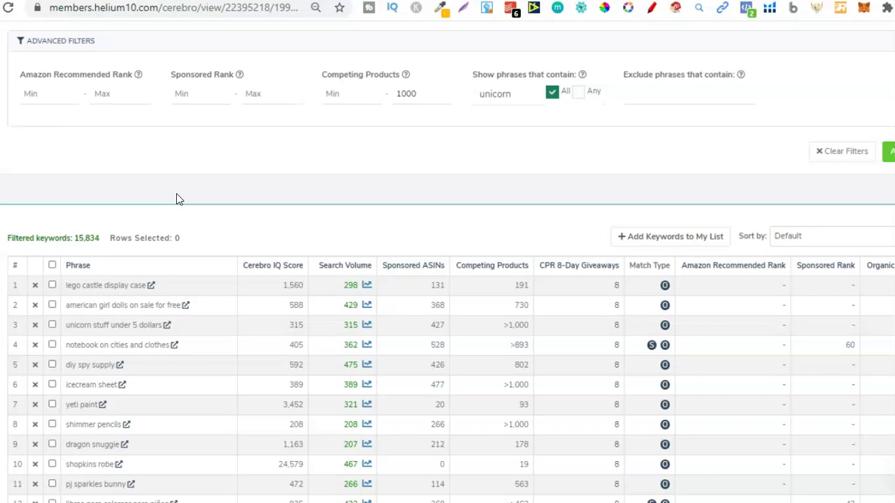
{"action": "left_click", "coordinate": [178, 200]}
- Switch to the Helium 10 pricing page and examine the plans and the plan comparison down to the product research tools
{"action": "left_click", "coordinate": [399, 477]}
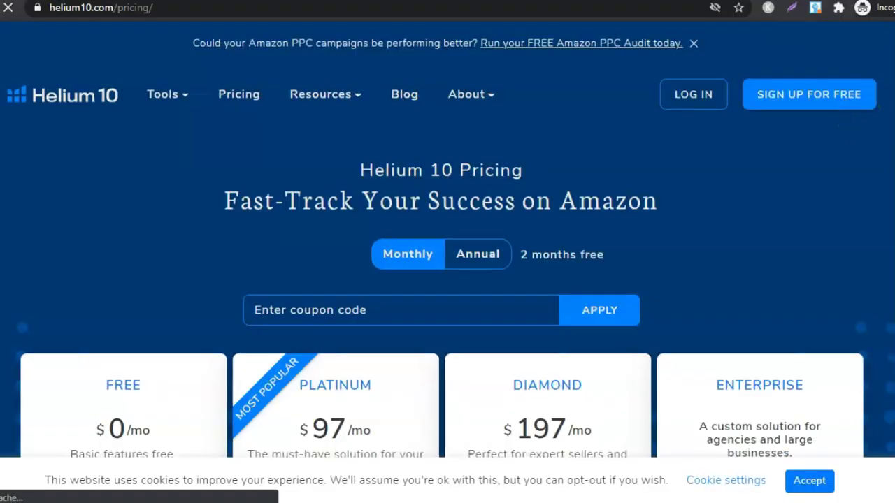
{"action": "scroll", "coordinate": [447, 266], "scroll_direction": "down", "scroll_amount": 5}
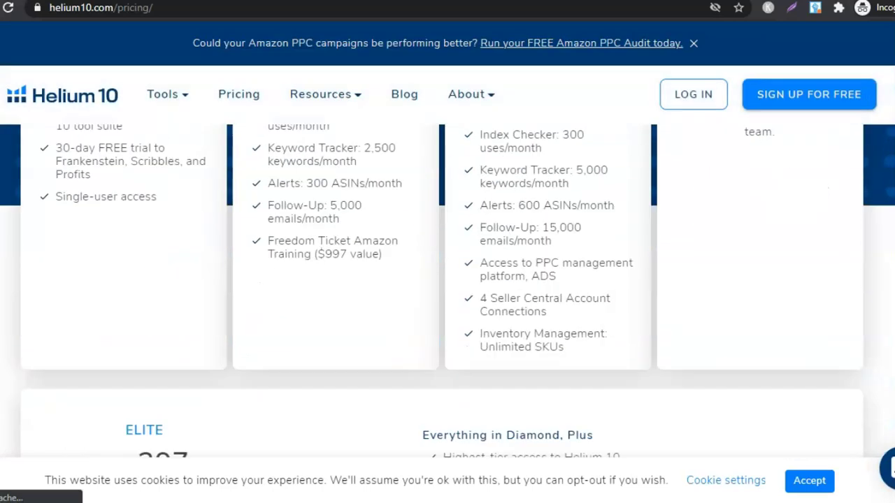
{"action": "scroll", "coordinate": [447, 280], "scroll_direction": "down", "scroll_amount": 3}
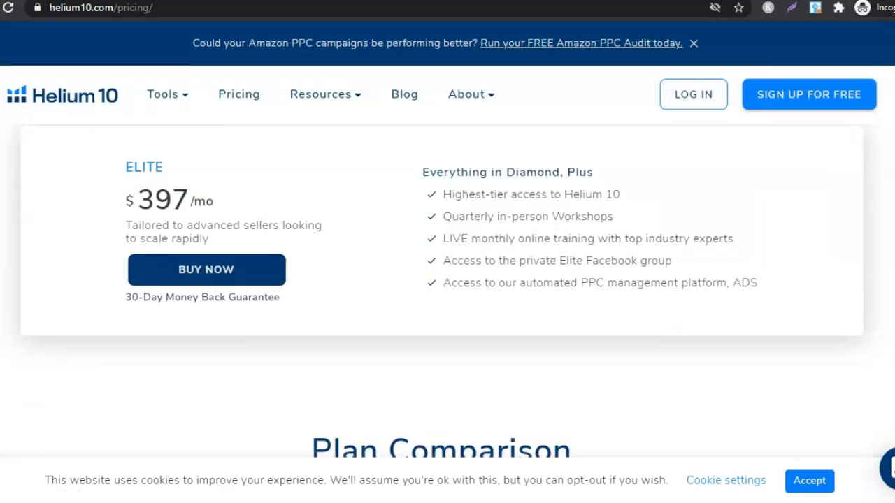
{"action": "scroll", "coordinate": [448, 280], "scroll_direction": "down", "scroll_amount": 2}
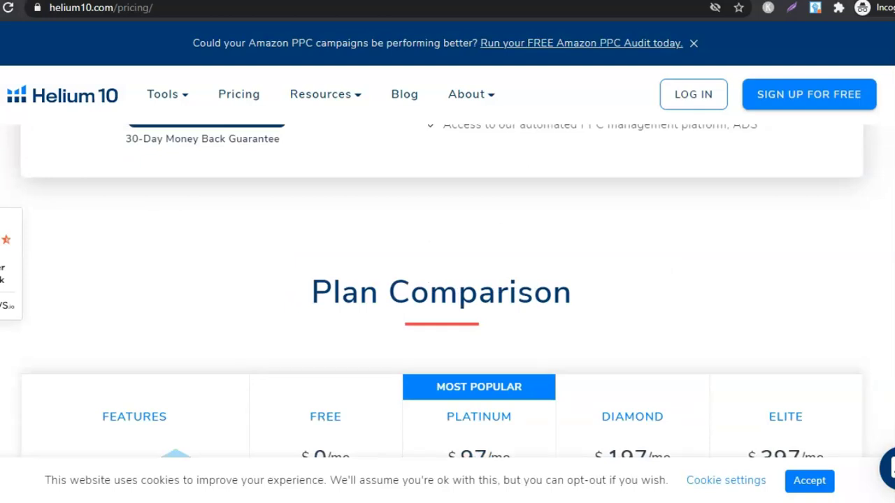
{"action": "scroll", "coordinate": [448, 294], "scroll_direction": "down", "scroll_amount": 5}
{"action": "scroll", "coordinate": [371, 336], "scroll_direction": "up", "scroll_amount": 1}
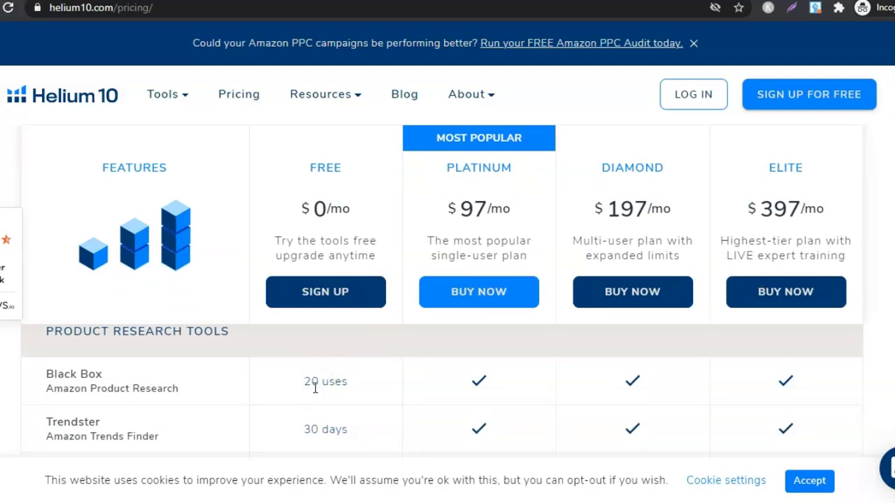
{"action": "scroll", "coordinate": [442, 392], "scroll_direction": "down", "scroll_amount": 1}
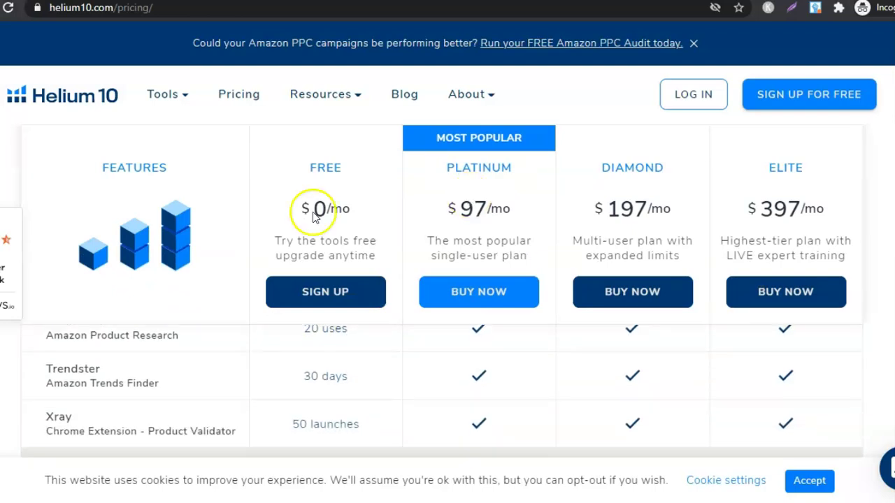
{"action": "scroll", "coordinate": [442, 386], "scroll_direction": "down", "scroll_amount": 1}
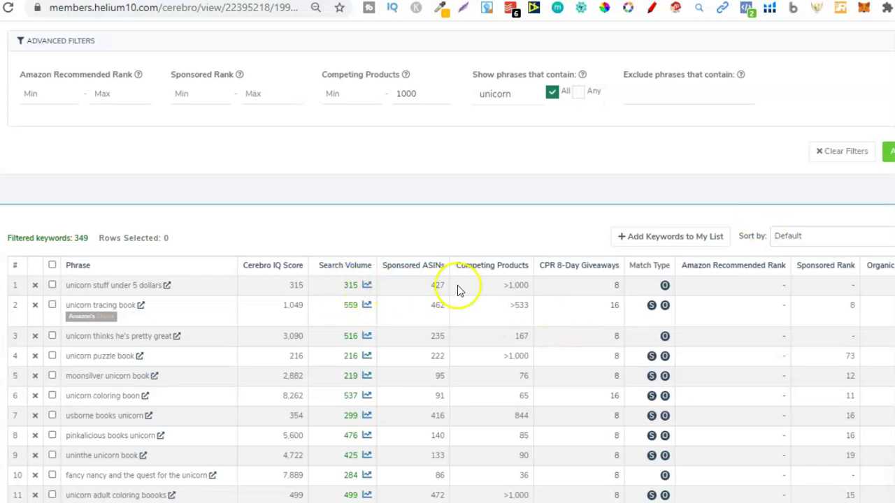
- View the all-time search volume history of "unicorn stuff under 5 dollars" in the Cerebro keyword list and close the chart
{"action": "mouse_move", "coordinate": [507, 285]}
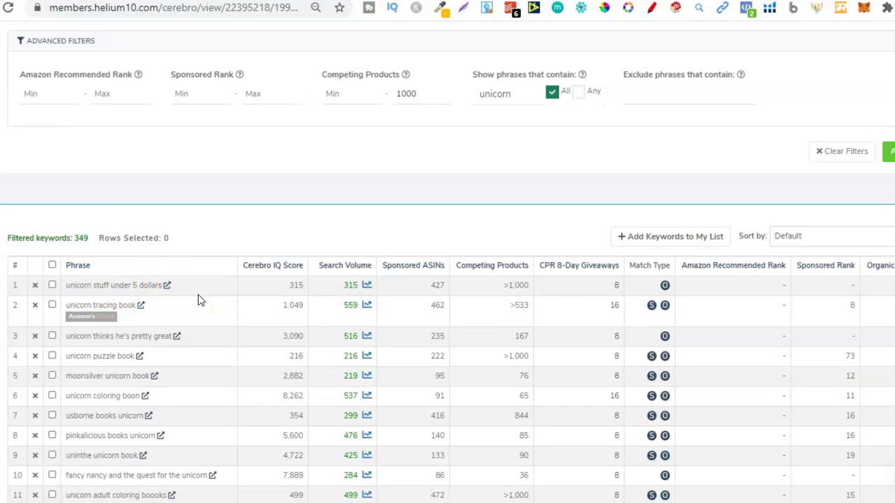
{"action": "left_click", "coordinate": [367, 288]}
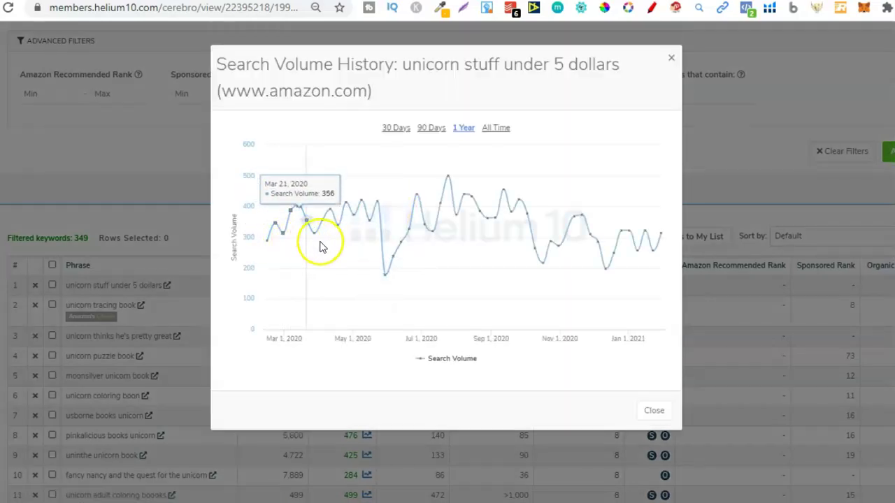
{"action": "left_click", "coordinate": [498, 129]}
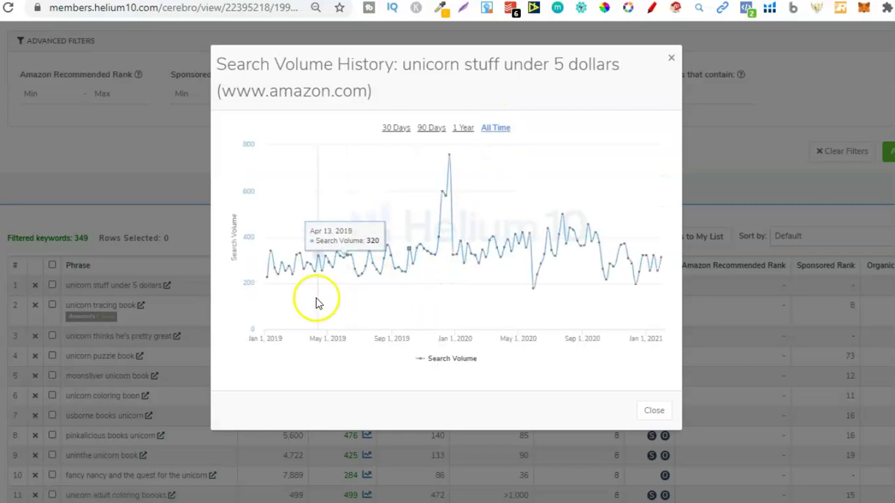
{"action": "left_click", "coordinate": [670, 60]}
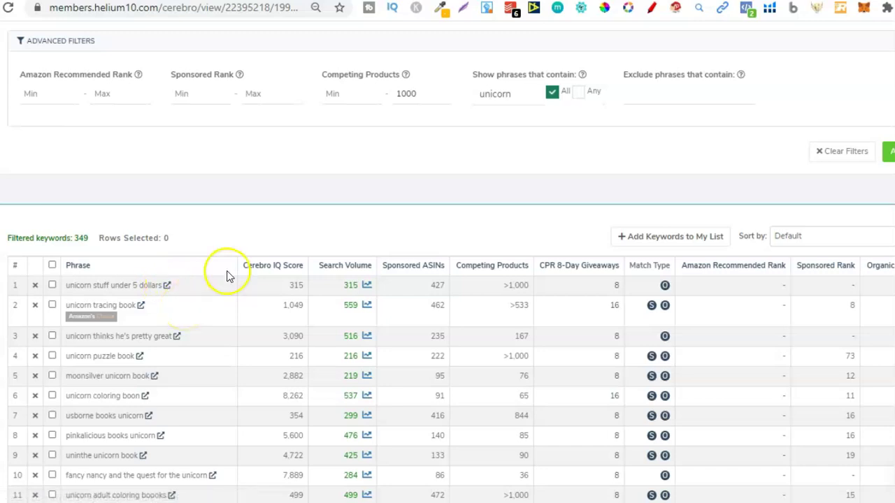
- Open the Amazon search results for the keyword "unicorn stuff under 5 dollars" from the Cerebro list
{"action": "left_click", "coordinate": [168, 288]}
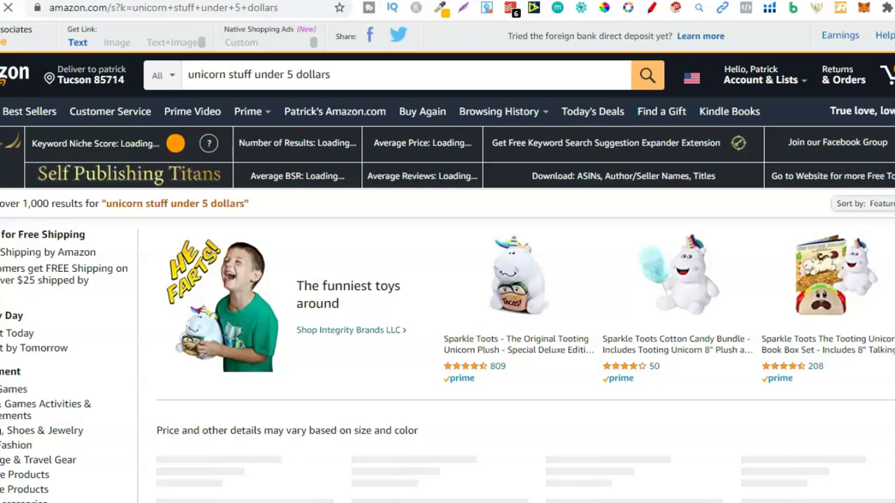
{"action": "key", "text": "ctrl+Tab"}
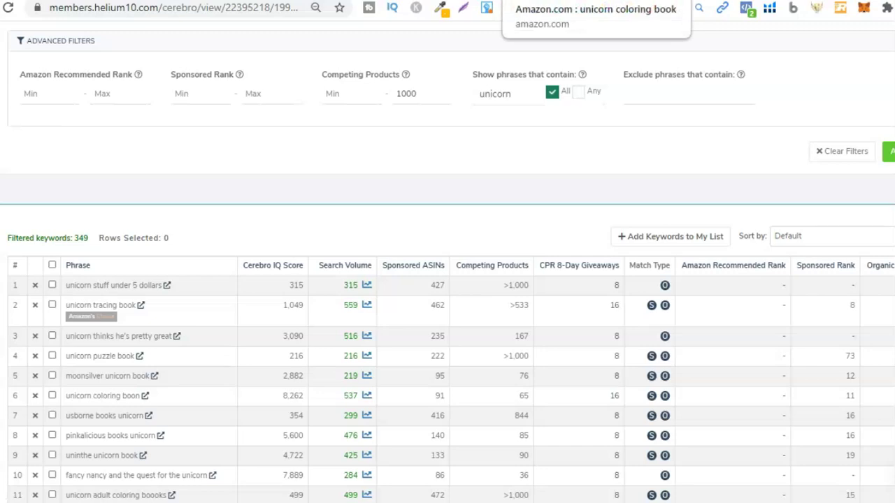
{"action": "left_click", "coordinate": [420, 0]}
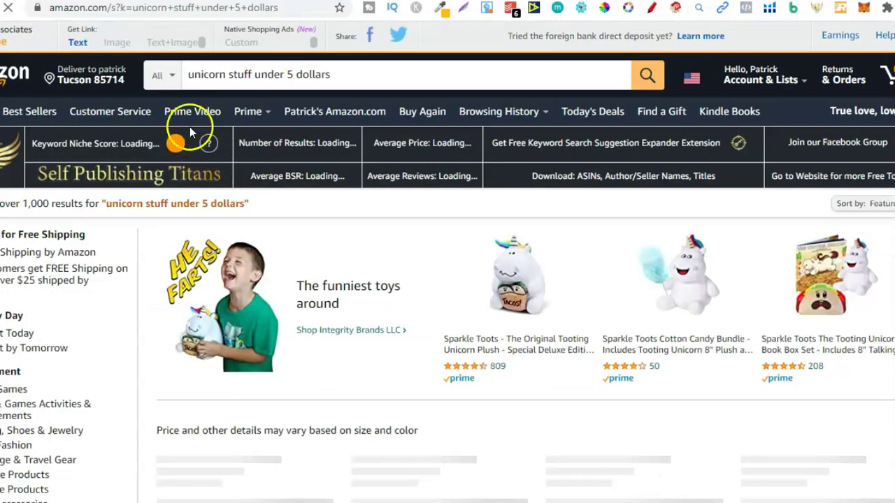
{"action": "key", "text": "ctrl+Tab"}
{"action": "left_click", "coordinate": [166, 286]}
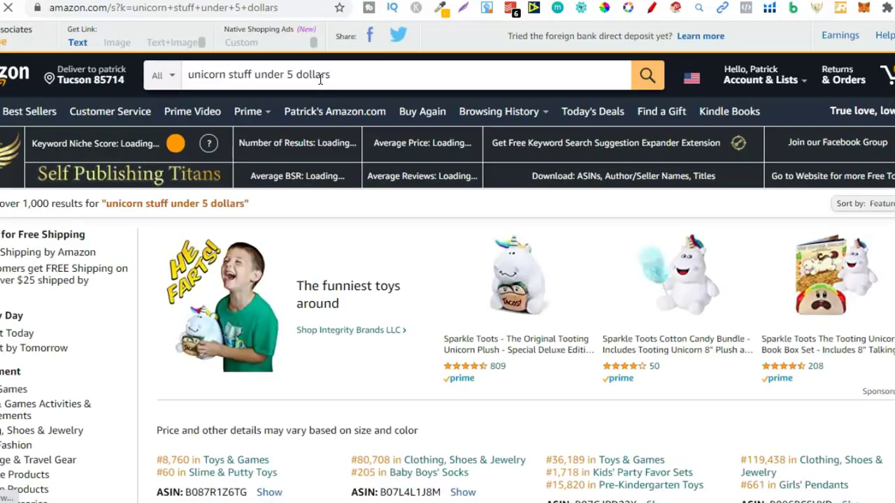
- Copy "unicorn stuff under 5 dollars" from the Amazon search and paste it into the first keyword field of the listing helper
{"action": "left_click", "coordinate": [304, 77]}
{"action": "left_click", "coordinate": [283, 81]}
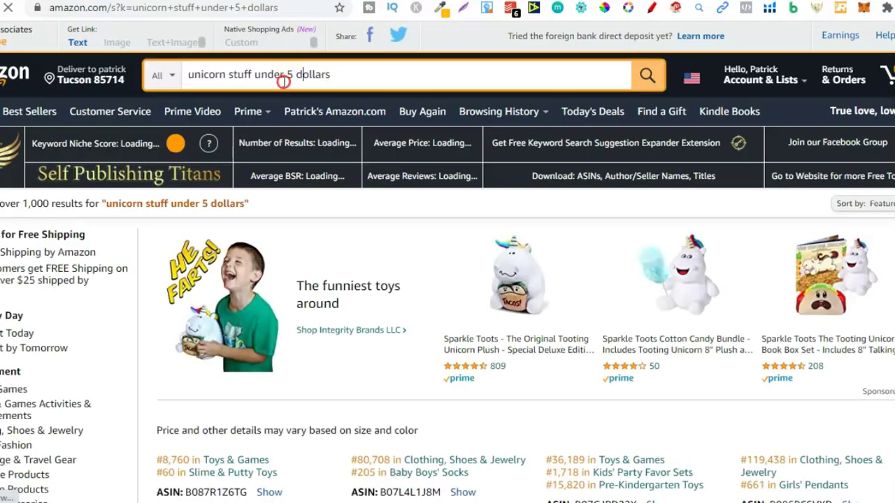
{"action": "right_click", "coordinate": [283, 80]}
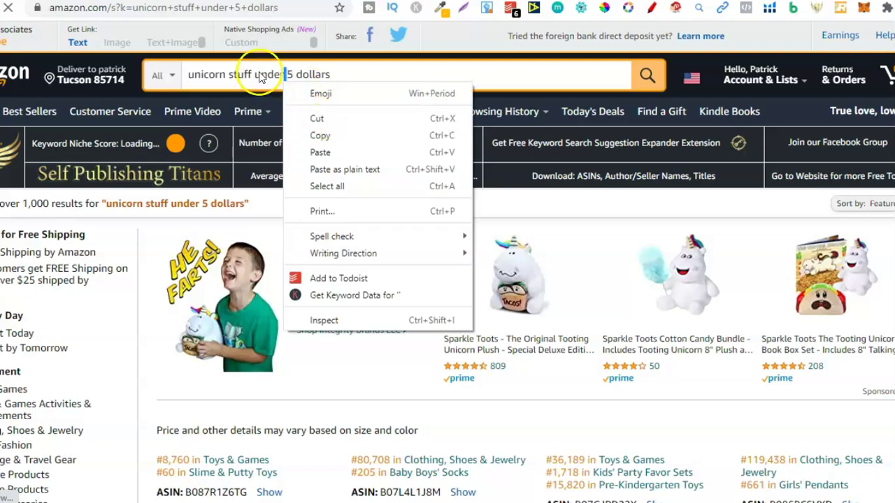
{"action": "left_click", "coordinate": [258, 77]}
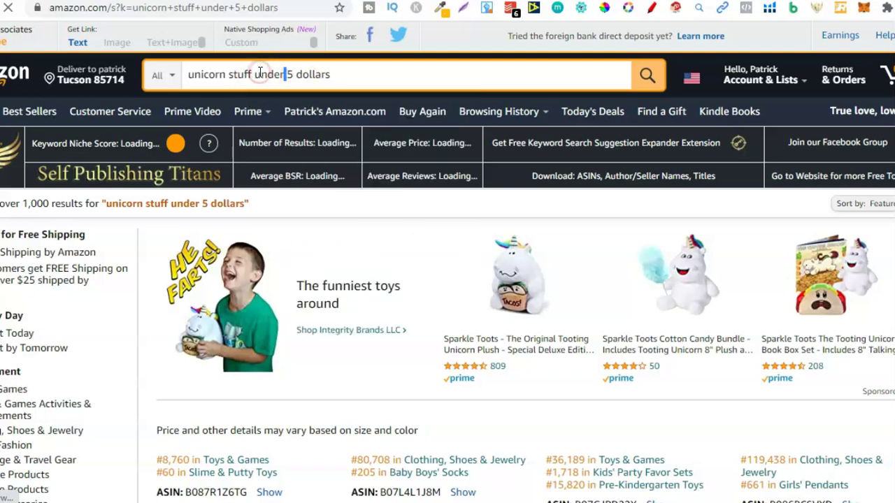
{"action": "triple_click", "coordinate": [259, 73]}
{"action": "right_click", "coordinate": [259, 74]}
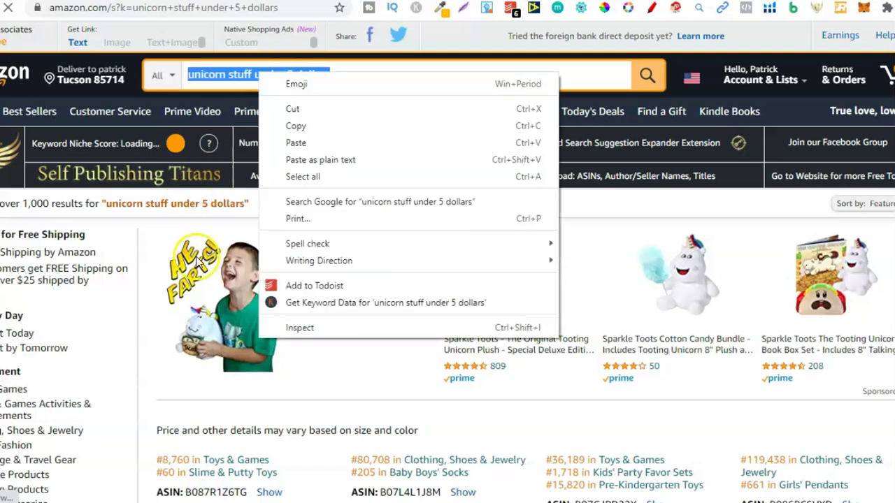
{"action": "left_click", "coordinate": [306, 126]}
{"action": "key", "text": "ctrl+Tab"}
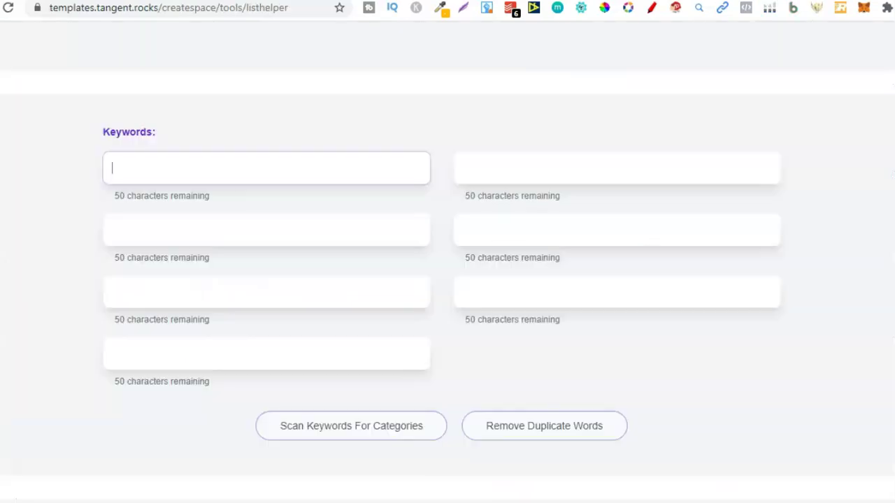
{"action": "right_click", "coordinate": [273, 169]}
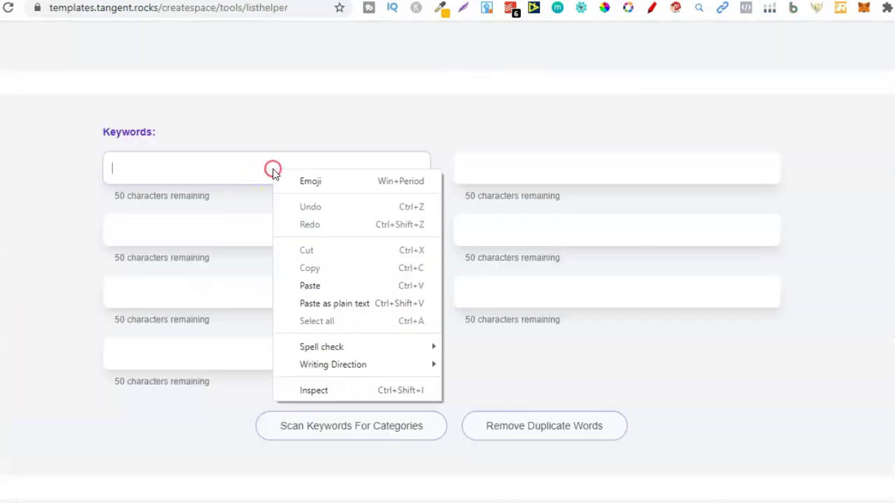
{"action": "left_click", "coordinate": [324, 286]}
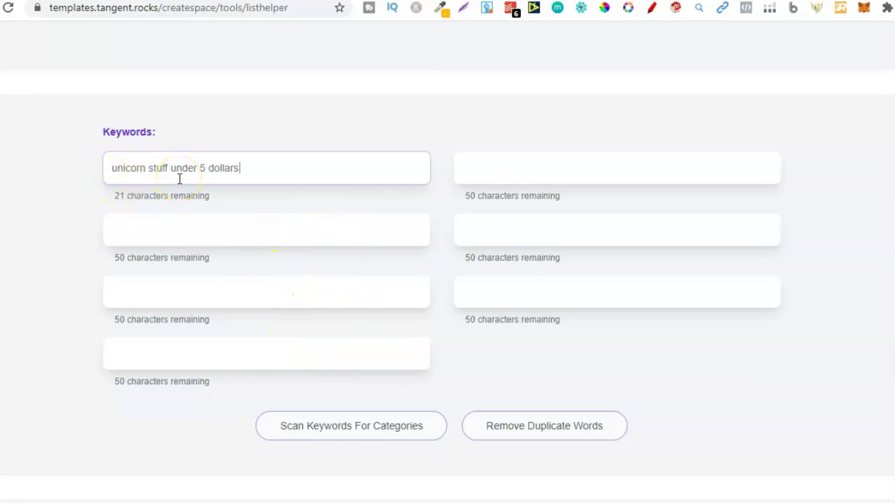
- Return to the Amazon results for "unicorn stuff under 5 dollars" and check the keyword niche score, average BSR and average reviews
{"action": "left_click", "coordinate": [434, 0]}
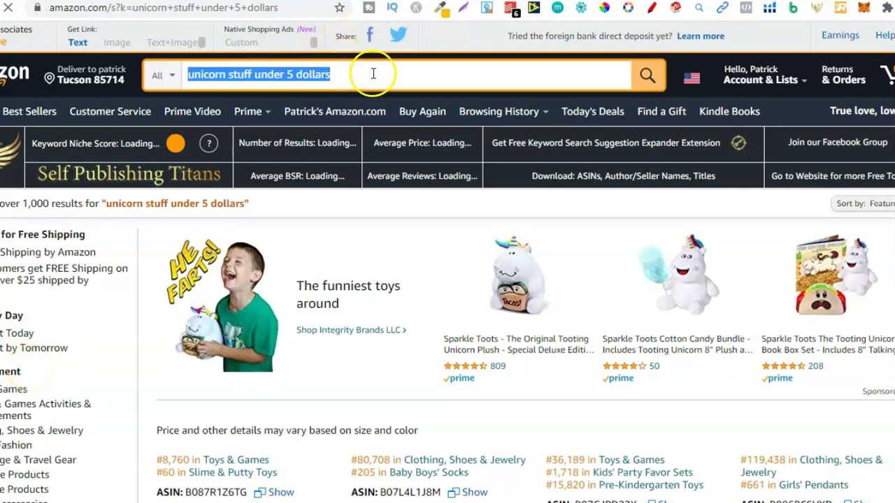
{"action": "left_click", "coordinate": [292, 100]}
{"action": "left_click", "coordinate": [430, 84]}
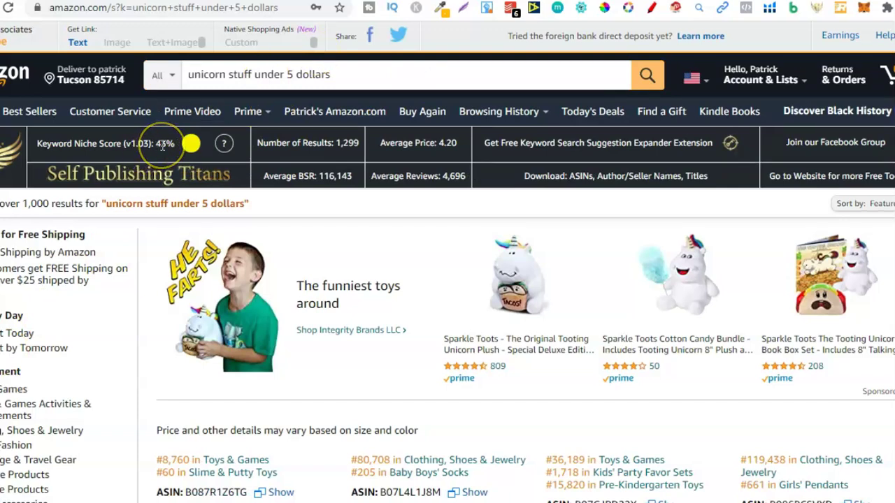
{"action": "left_click_drag", "start_coordinate": [156, 143], "coordinate": [169, 144]}
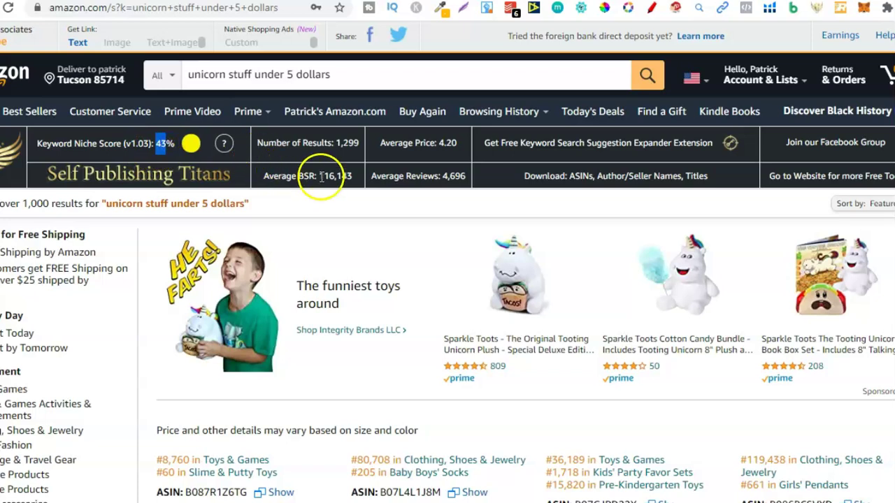
{"action": "left_click_drag", "start_coordinate": [319, 179], "coordinate": [353, 177]}
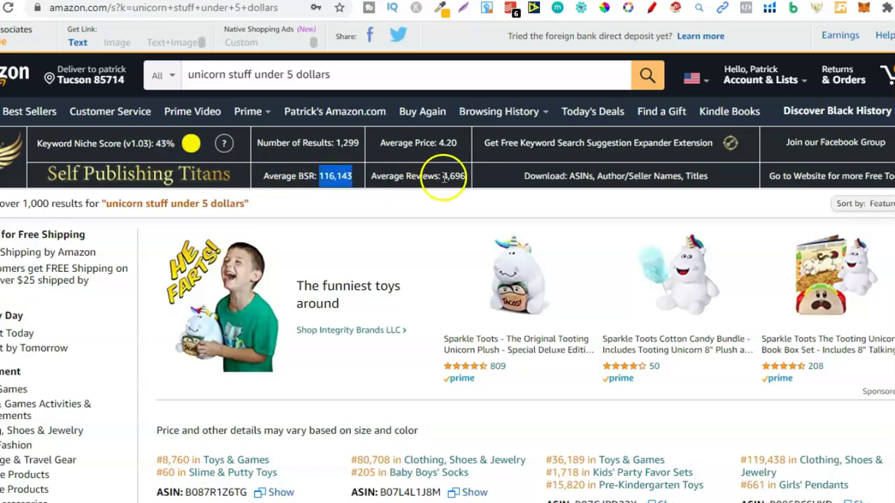
{"action": "left_click_drag", "start_coordinate": [442, 176], "coordinate": [462, 177]}
{"action": "left_click", "coordinate": [299, 74]}
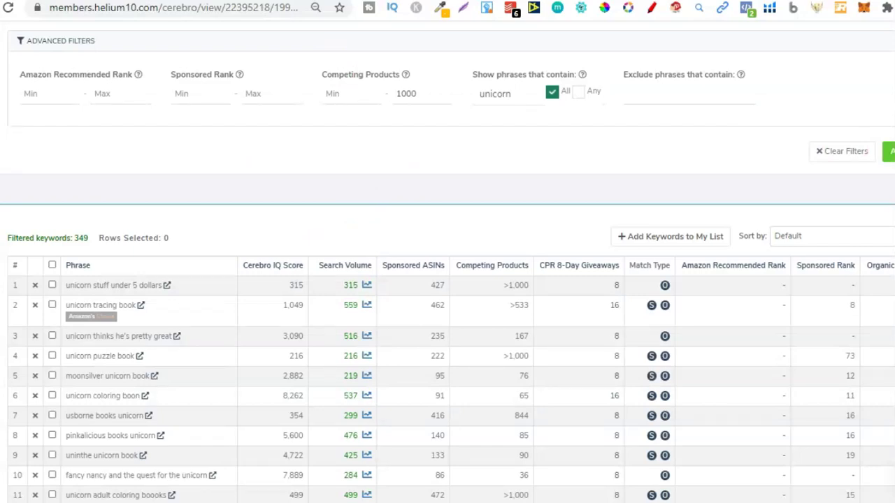
- In the Cerebro list, filter for phrases that contain all of "unicorn, coloring"
{"action": "scroll", "coordinate": [448, 262], "scroll_direction": "down", "scroll_amount": 3}
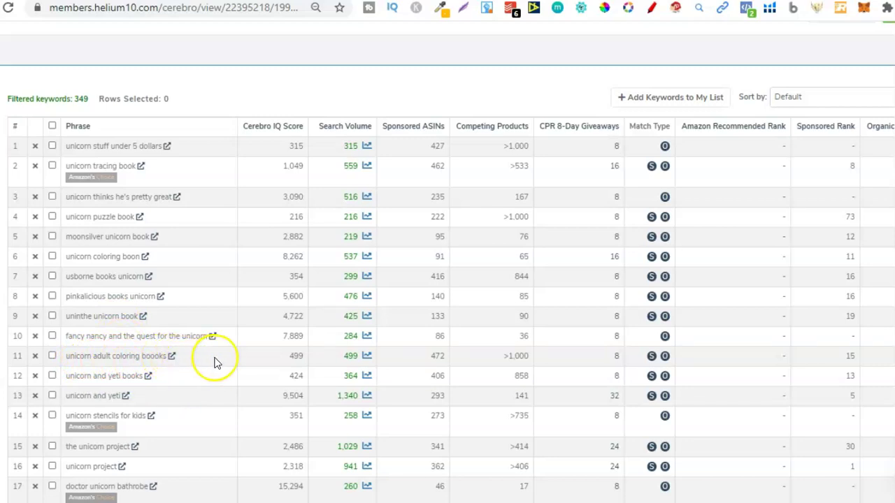
{"action": "mouse_move", "coordinate": [665, 356]}
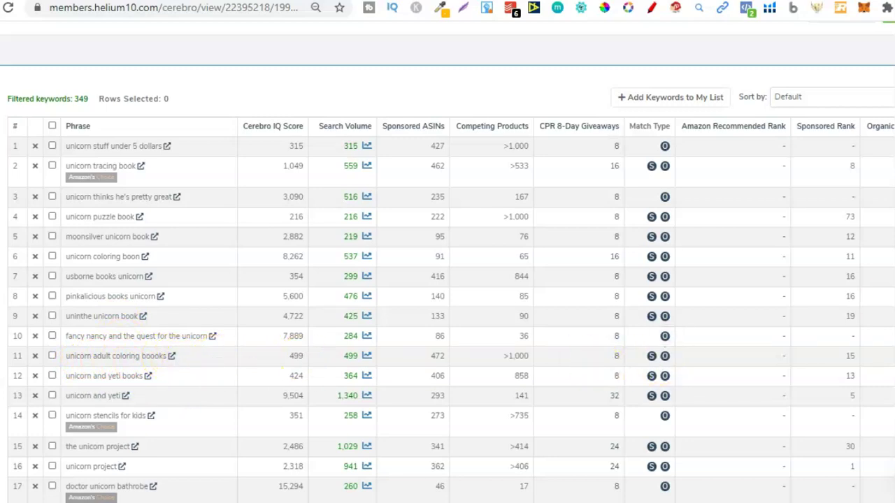
{"action": "scroll", "coordinate": [665, 356], "scroll_direction": "up", "scroll_amount": 4}
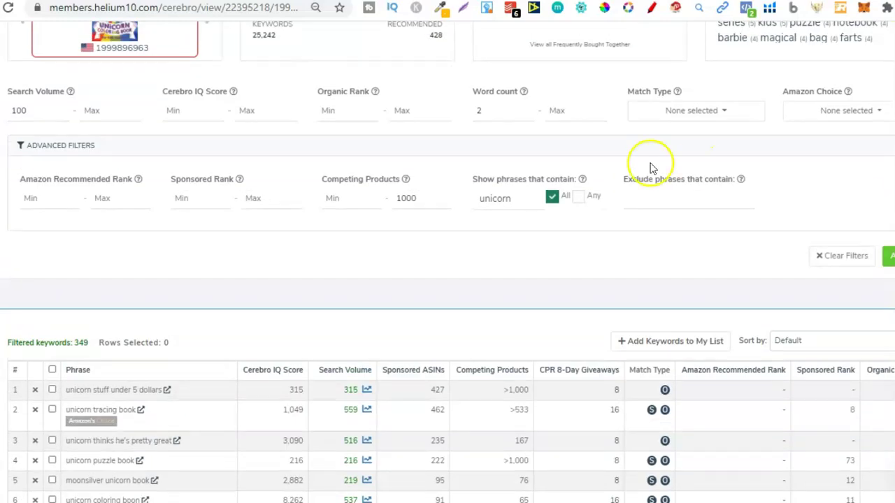
{"action": "left_click", "coordinate": [529, 201]}
{"action": "type", "text": "co"}
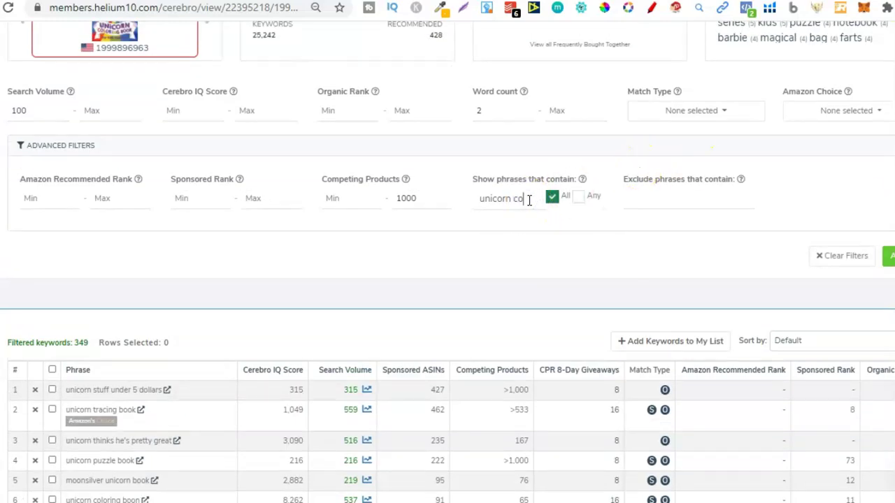
{"action": "key", "text": "BackSpace"}
{"action": "type", "text": ", "}
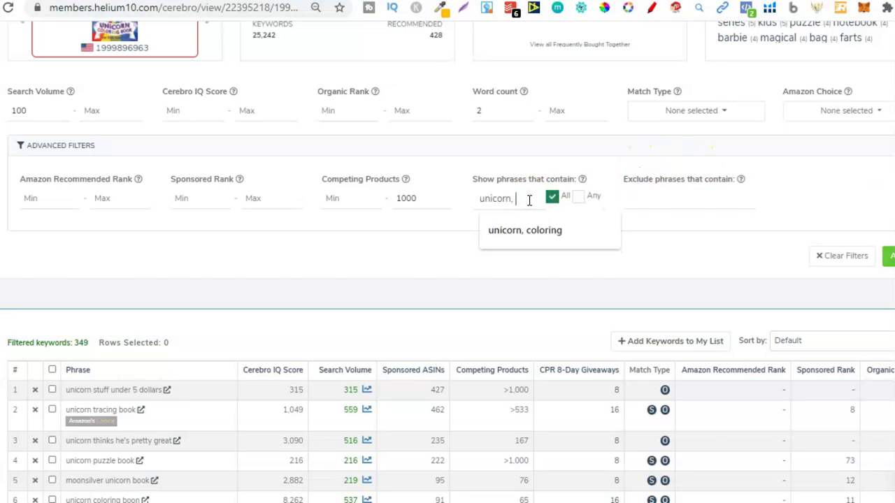
{"action": "type", "text": "color"}
{"action": "key", "text": "Return"}
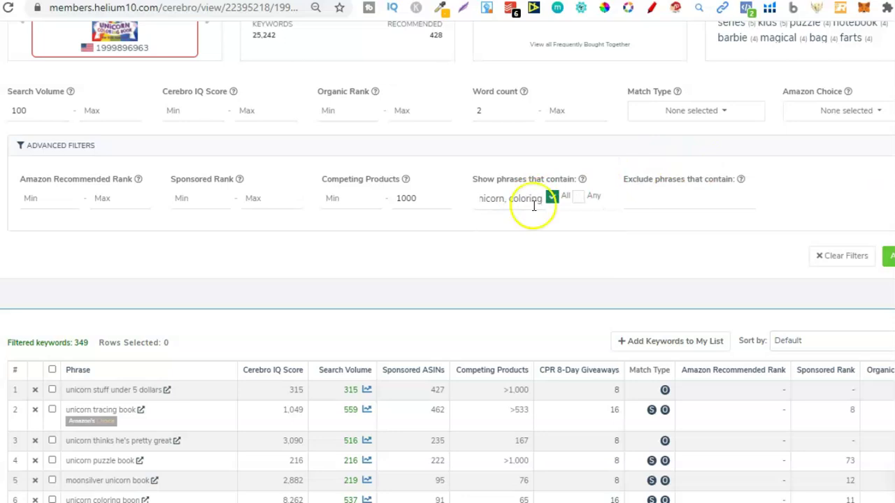
{"action": "left_click", "coordinate": [889, 256]}
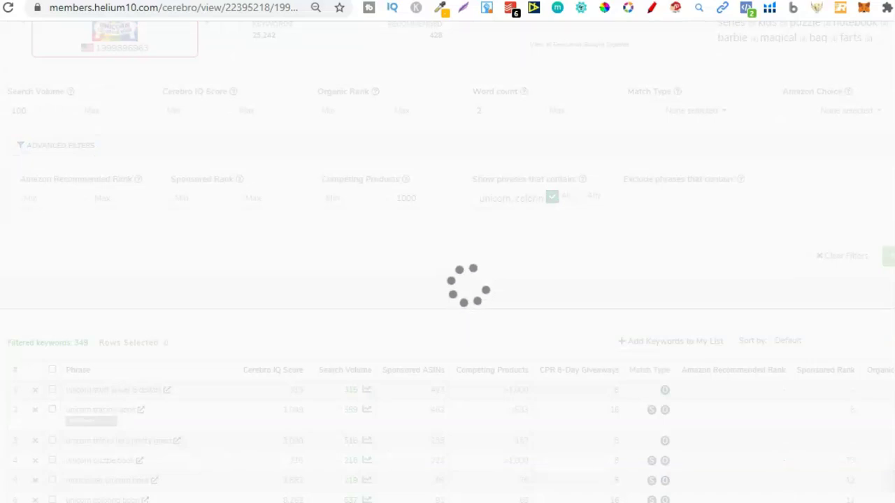
{"action": "scroll", "coordinate": [447, 280], "scroll_direction": "down", "scroll_amount": 1}
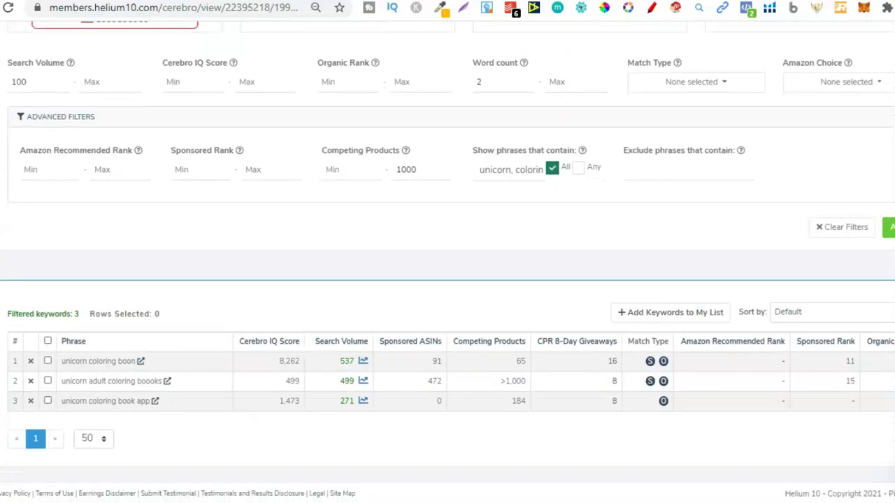
- Change the required phrase text to "unicorn coloring" without a comma and apply the filter
{"action": "scroll", "coordinate": [519, 160], "scroll_direction": "up", "scroll_amount": 1}
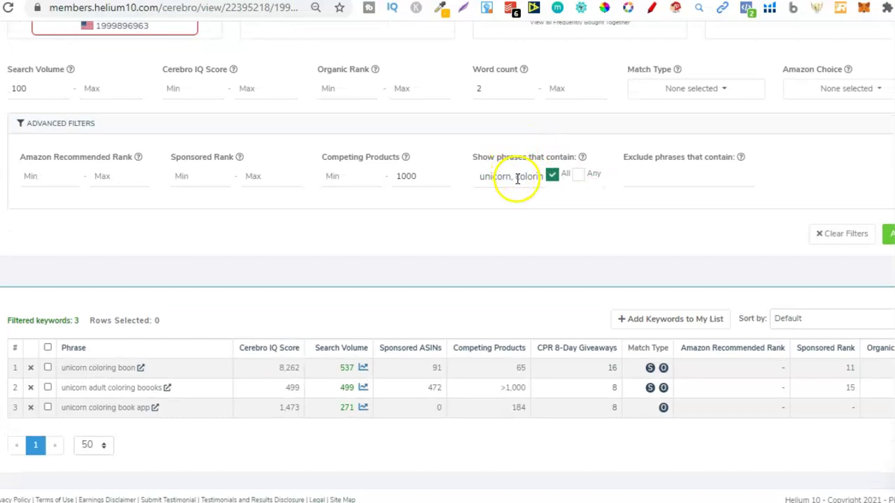
{"action": "key", "text": "BackSpace"}
{"action": "key", "text": "BackSpace"}
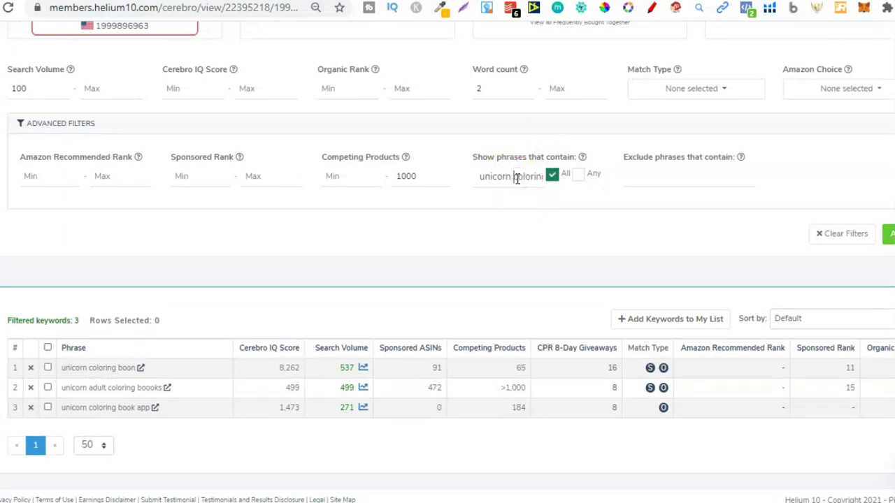
{"action": "left_click", "coordinate": [888, 233]}
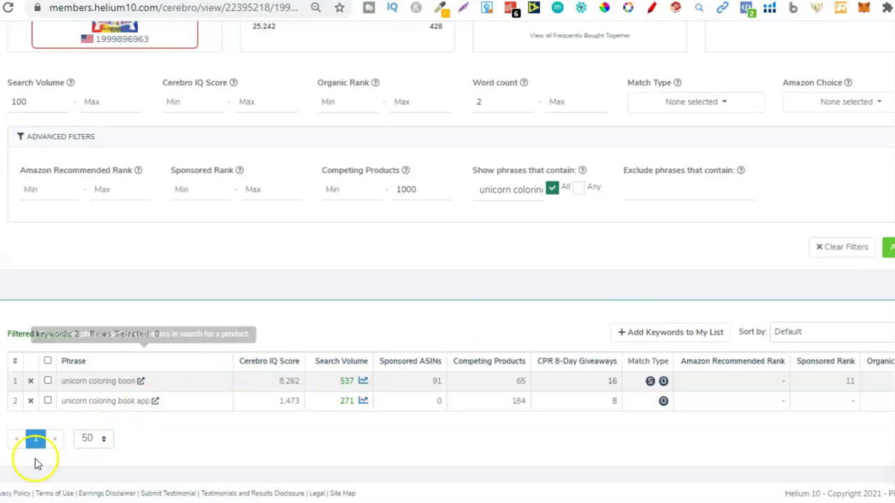
- Reduce the required phrase text to "unicorn", set the maximum competing products to 4000 and apply the filters
{"action": "double_click", "coordinate": [525, 190]}
{"action": "key", "text": "BackSpace"}
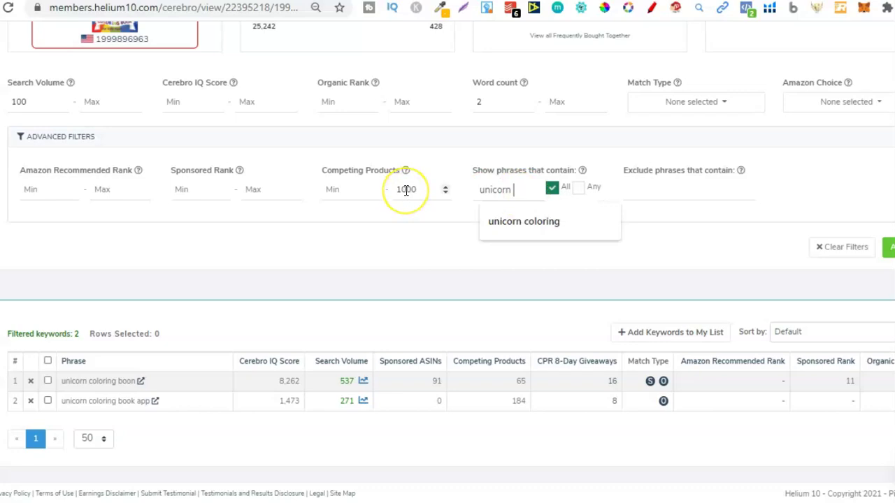
{"action": "double_click", "coordinate": [407, 190]}
{"action": "type", "text": "400"}
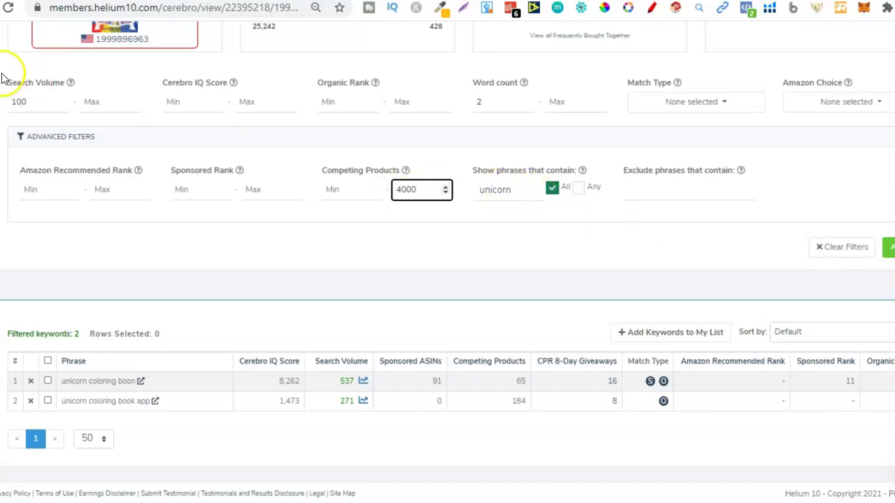
{"action": "key", "text": "Return"}
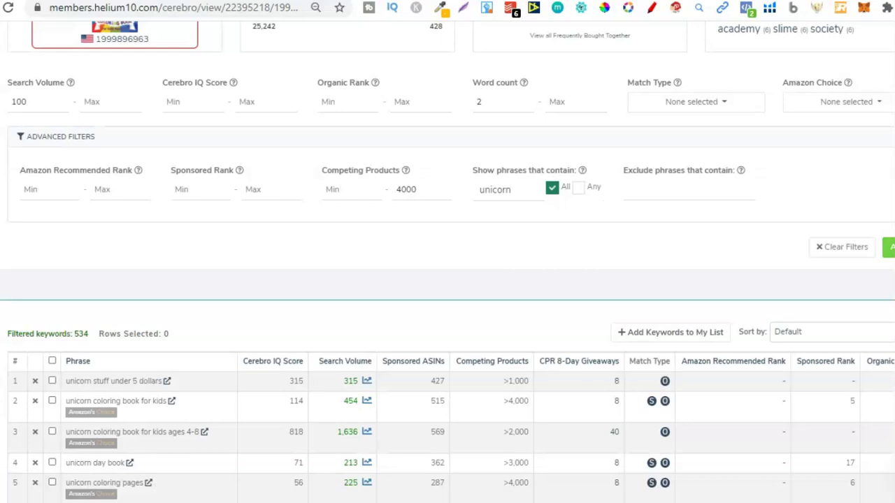
- Check the search volume of "unicorn coloring book for kids ages 4-8" and open its Amazon search results
{"action": "scroll", "coordinate": [448, 280], "scroll_direction": "down", "scroll_amount": 3}
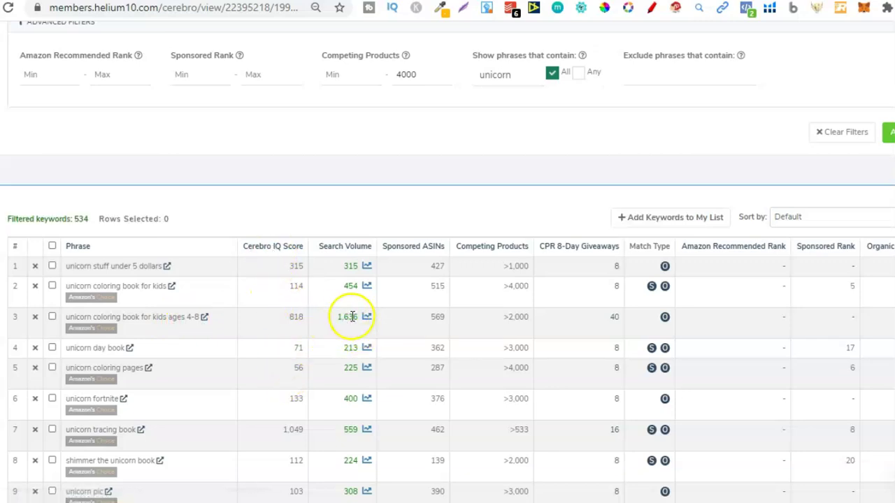
{"action": "left_click_drag", "start_coordinate": [339, 319], "coordinate": [359, 317]}
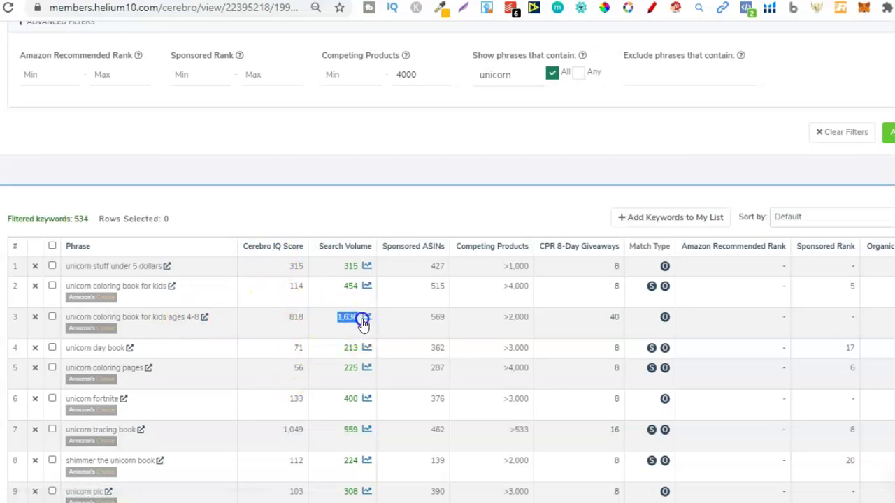
{"action": "left_click", "coordinate": [205, 319]}
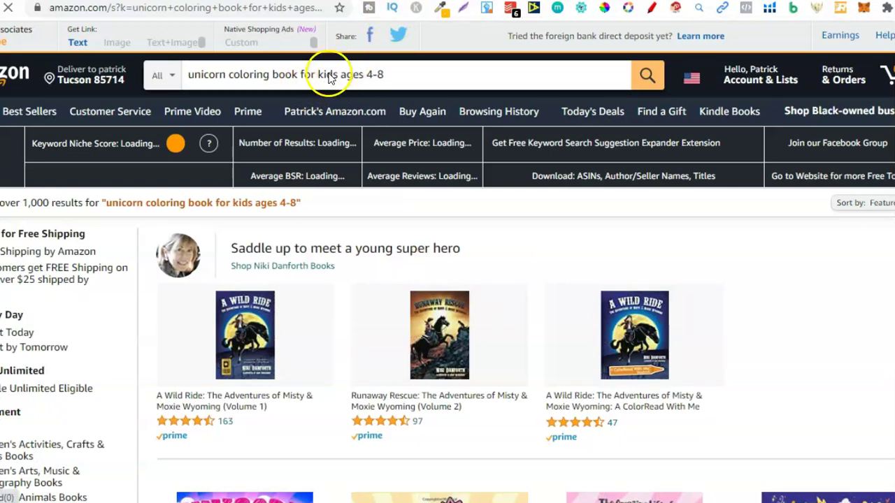
- Copy "unicorn coloring book for kids ages 4-8" from the Amazon search into the empty keyword field directly below the first one
{"action": "left_click", "coordinate": [329, 74]}
{"action": "triple_click", "coordinate": [329, 74]}
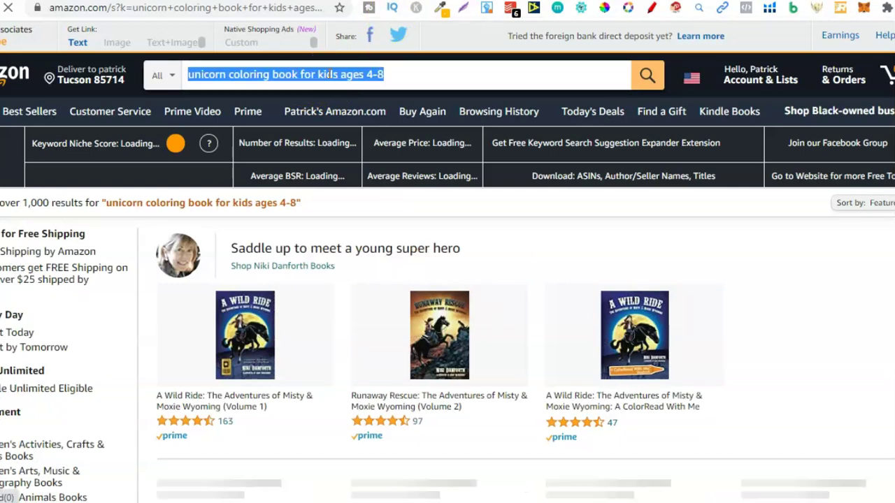
{"action": "right_click", "coordinate": [332, 74]}
{"action": "left_click", "coordinate": [363, 123]}
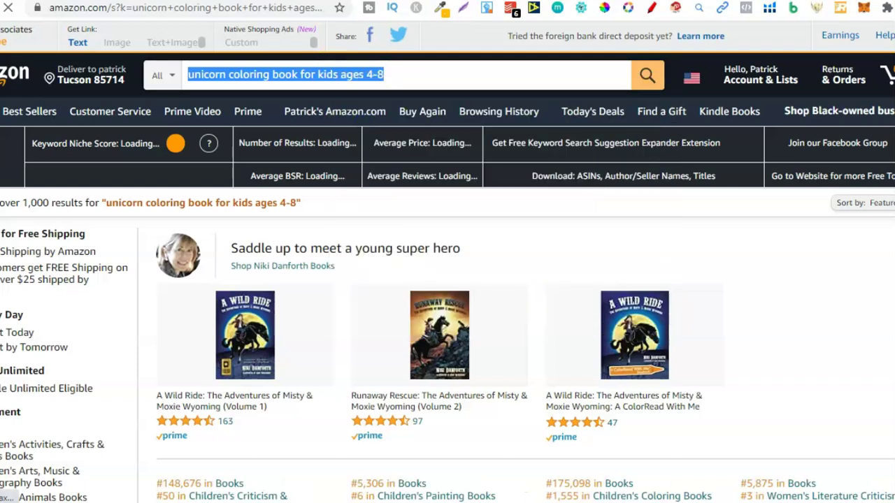
{"action": "key", "text": "ctrl+Tab"}
{"action": "left_click", "coordinate": [273, 233]}
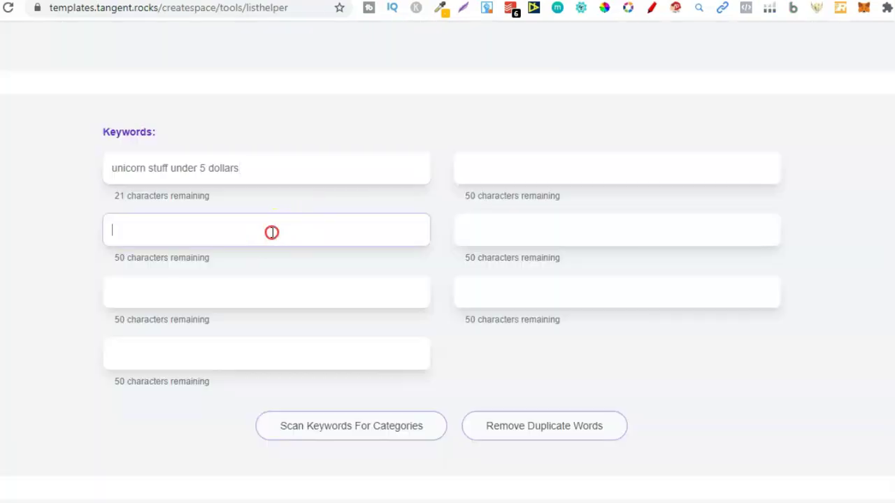
{"action": "right_click", "coordinate": [273, 233]}
{"action": "left_click", "coordinate": [316, 352]}
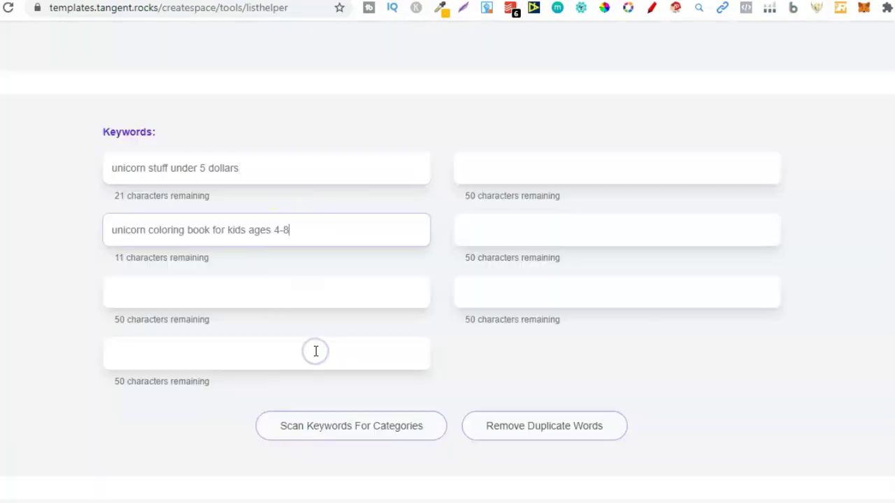
- Examine the filtered unicorn phrases in Cerebro for further keyword candidates, comparing their search volumes and competing products
{"action": "key", "text": "ctrl+Tab"}
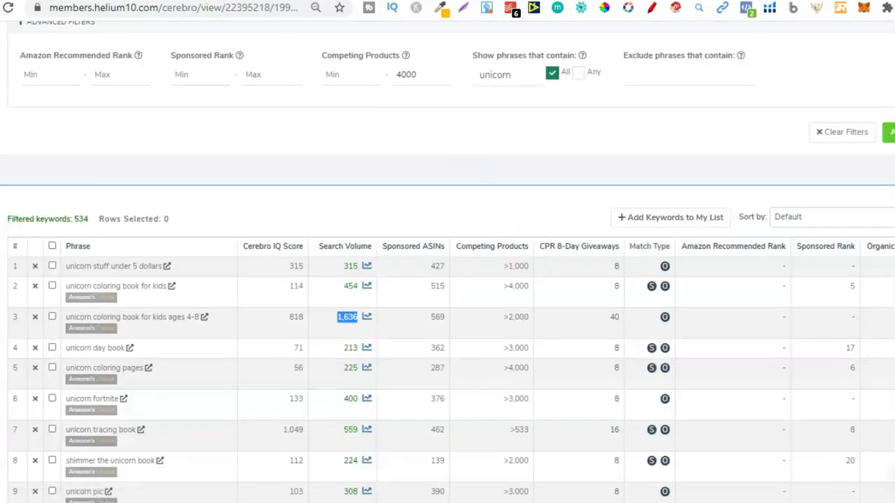
{"action": "scroll", "coordinate": [447, 280], "scroll_direction": "down", "scroll_amount": 2}
{"action": "scroll", "coordinate": [447, 280], "scroll_direction": "down", "scroll_amount": 1}
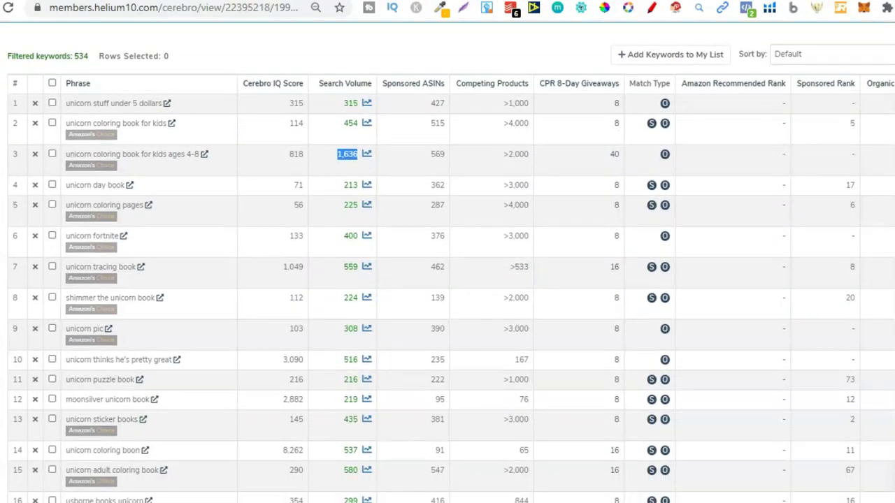
{"action": "scroll", "coordinate": [447, 280], "scroll_direction": "down", "scroll_amount": 4}
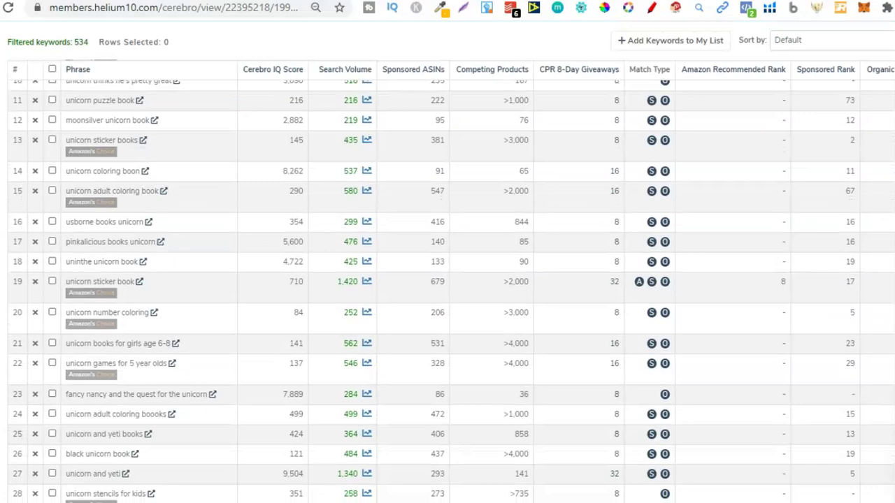
{"action": "scroll", "coordinate": [447, 279], "scroll_direction": "up", "scroll_amount": 10}
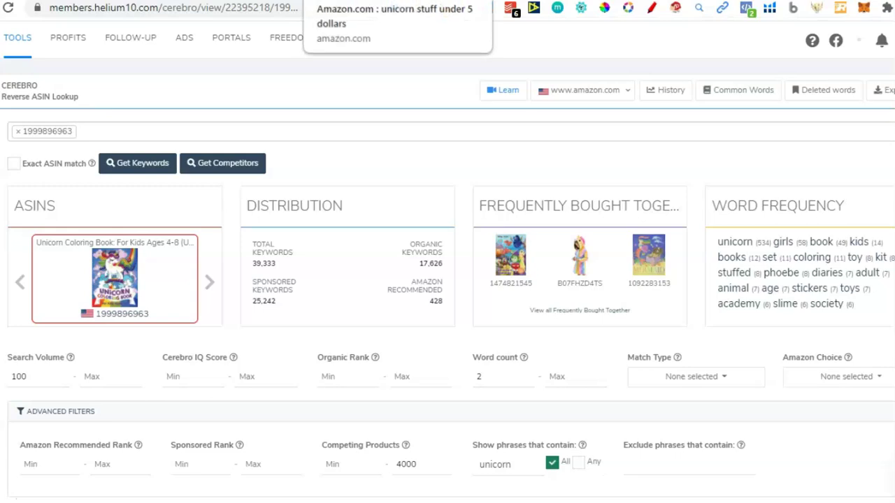
- Review the competing books' ASINs in the Amazon results for "unicorn coloring book" and the ASIN entry field in Cerebro
{"action": "key", "text": "ctrl+Tab"}
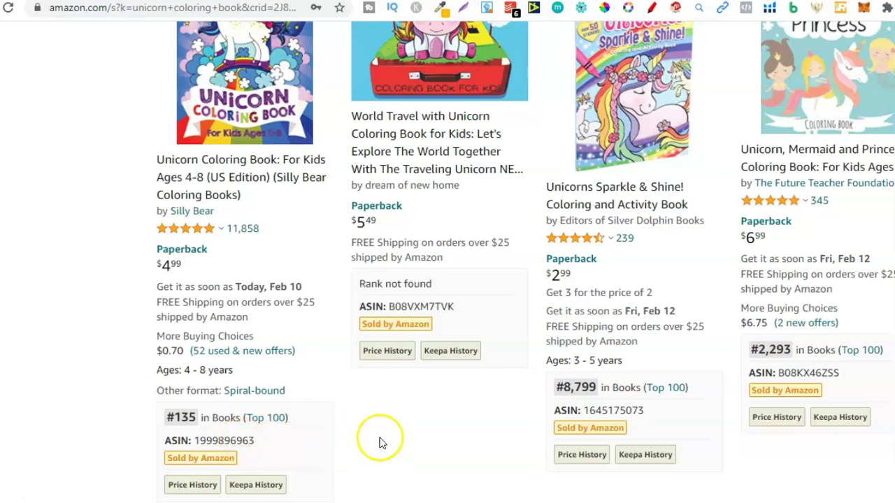
{"action": "mouse_move", "coordinate": [440, 70]}
{"action": "key", "text": "ctrl+Tab"}
{"action": "left_click", "coordinate": [104, 126]}
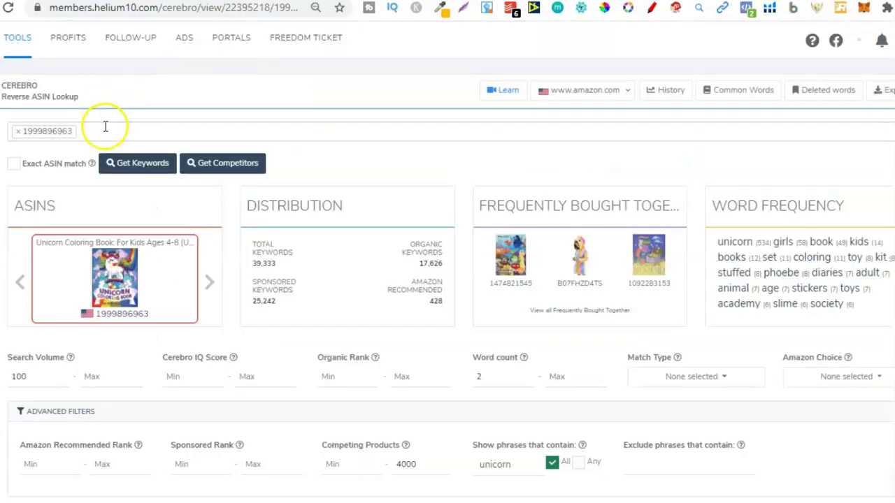
{"action": "left_click", "coordinate": [506, 130]}
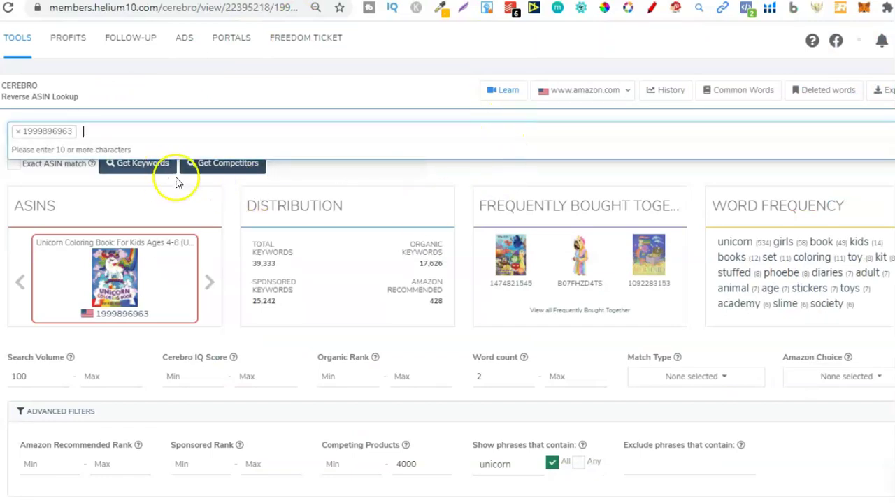
{"action": "left_click", "coordinate": [415, 173]}
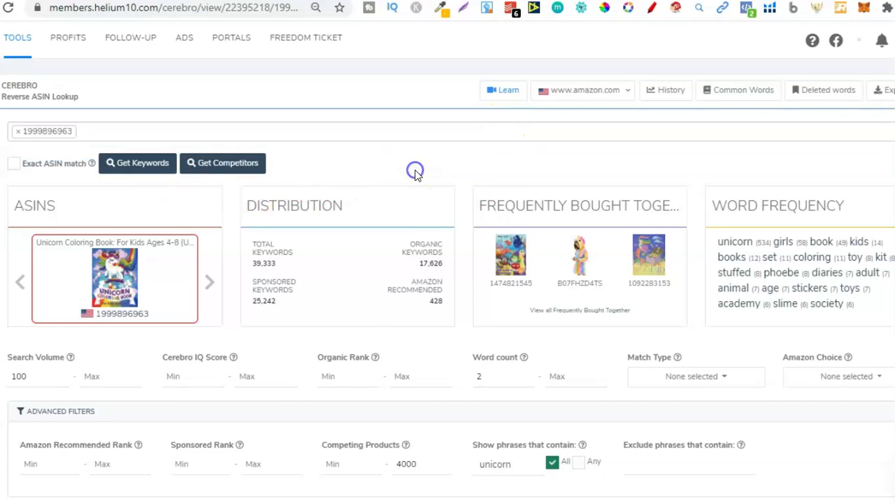
{"action": "left_click", "coordinate": [637, 158]}
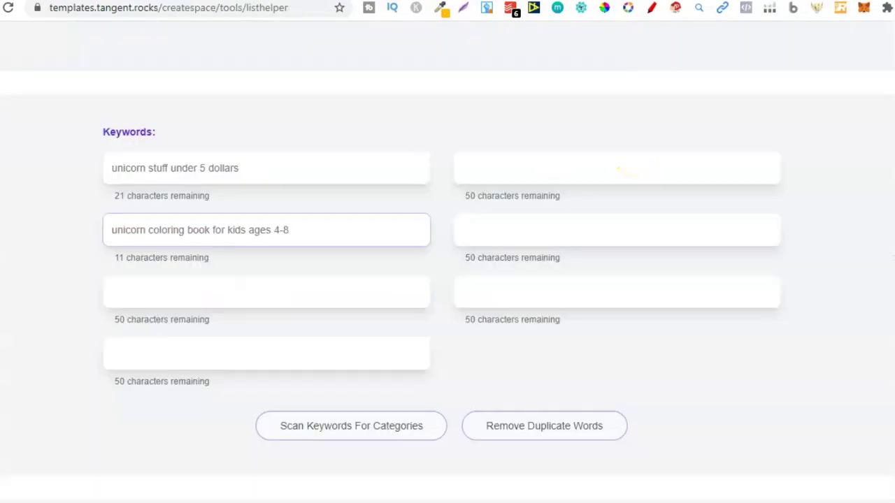
- Check the empty keyword fields in the listing helper and return to Cerebro's filtered phrase list
{"action": "left_click", "coordinate": [340, 257]}
{"action": "left_click", "coordinate": [256, 296]}
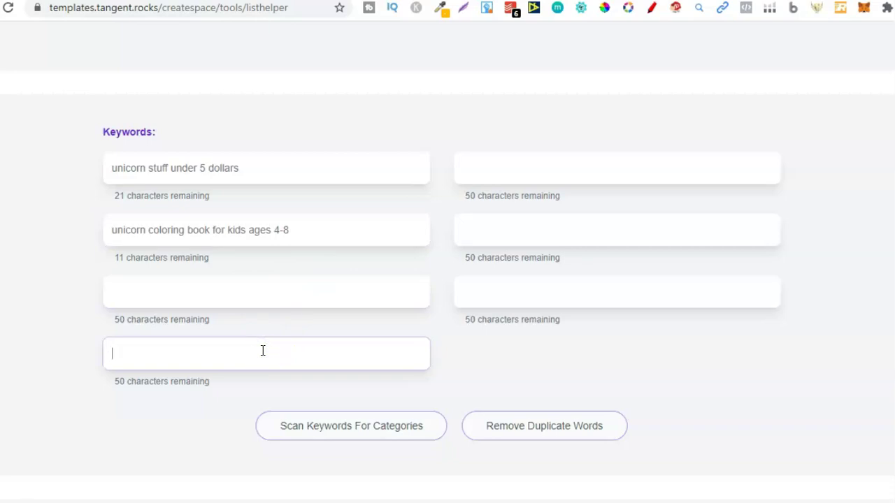
{"action": "key", "text": "ctrl+Tab"}
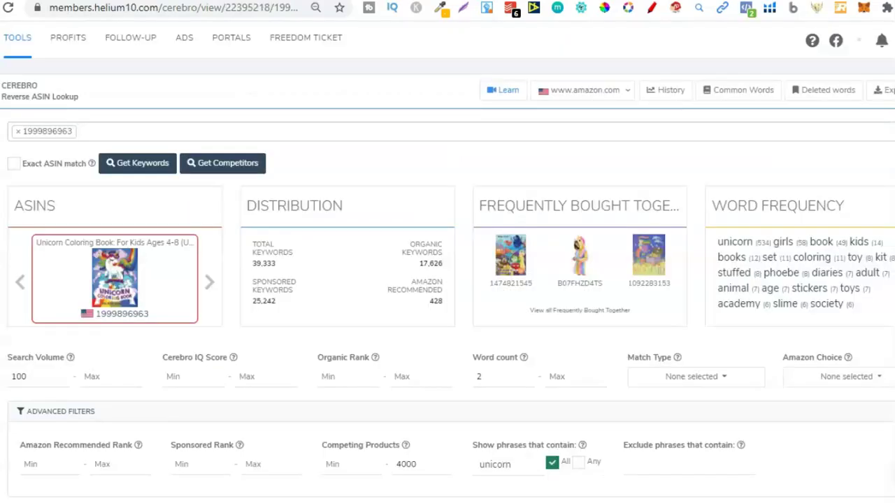
{"action": "scroll", "coordinate": [447, 262], "scroll_direction": "down", "scroll_amount": 5}
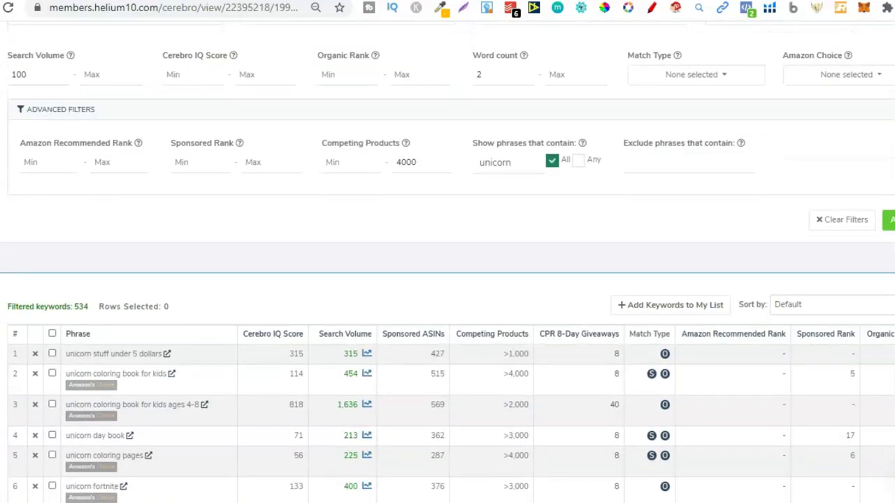
{"action": "scroll", "coordinate": [447, 262], "scroll_direction": "down", "scroll_amount": 2}
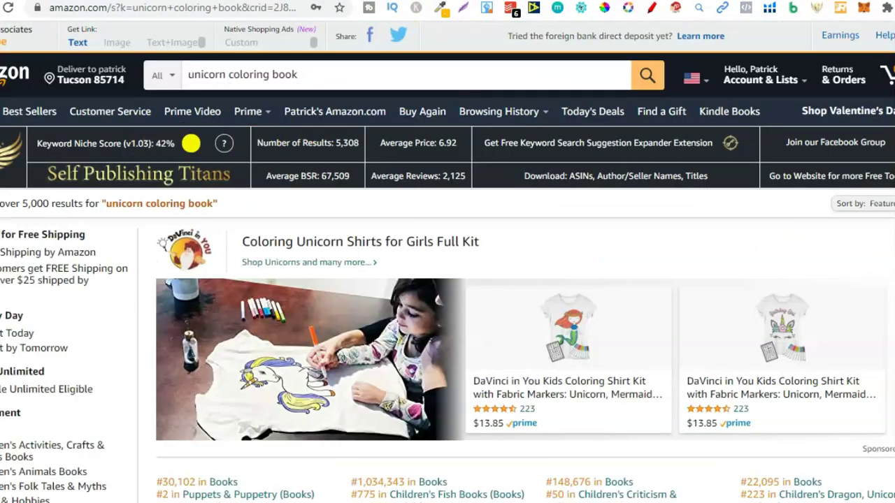
- Go through all seven keyword fields in the listing helper to see which ones still need a phrase
{"action": "left_click", "coordinate": [664, 0]}
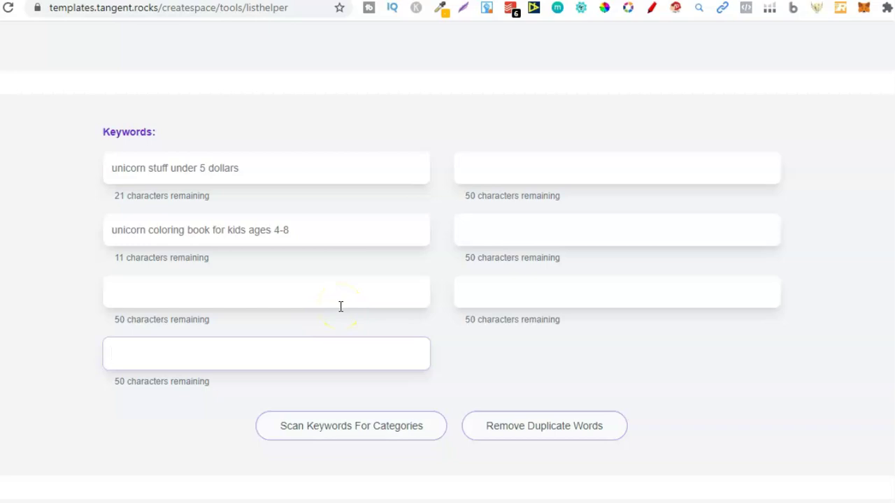
{"action": "left_click", "coordinate": [273, 159]}
{"action": "left_click", "coordinate": [327, 229]}
{"action": "left_click", "coordinate": [340, 285]}
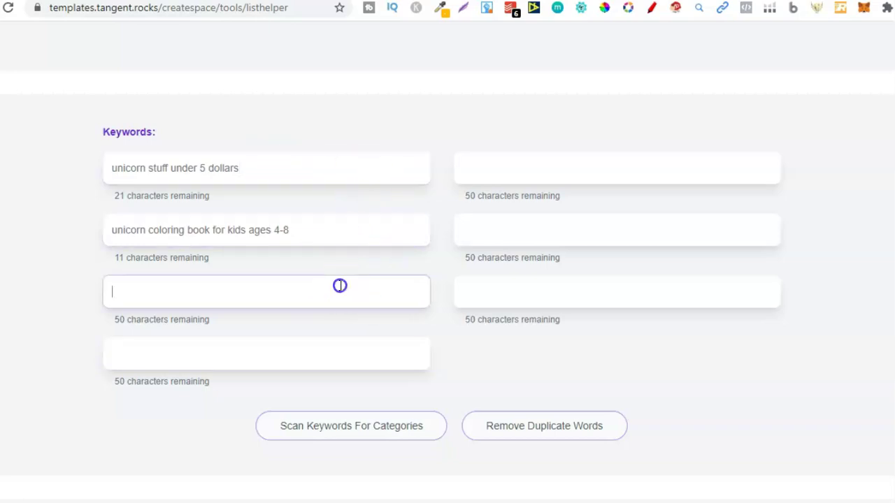
{"action": "left_click", "coordinate": [381, 344]}
{"action": "left_click", "coordinate": [550, 174]}
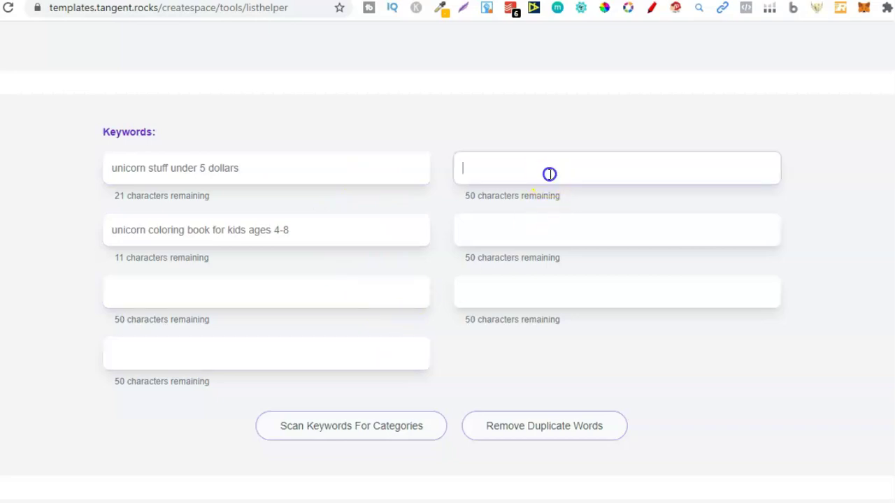
{"action": "left_click", "coordinate": [614, 232]}
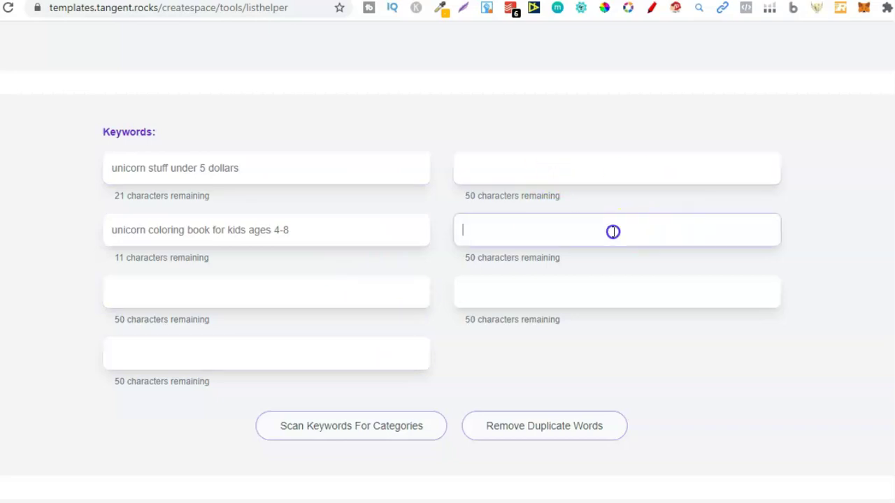
{"action": "left_click", "coordinate": [626, 296]}
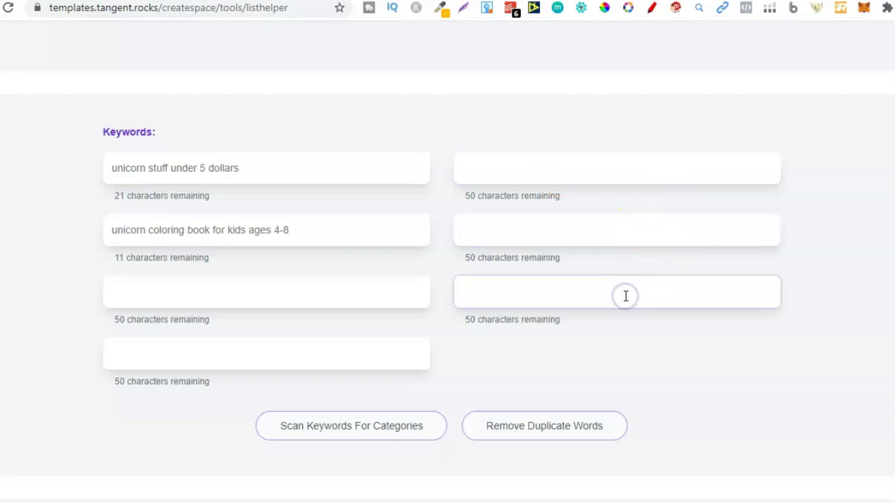
- Compare the remaining empty keyword fields with the Cerebro filters, word frequency overview and phrase list
{"action": "key", "text": "ctrl+Tab"}
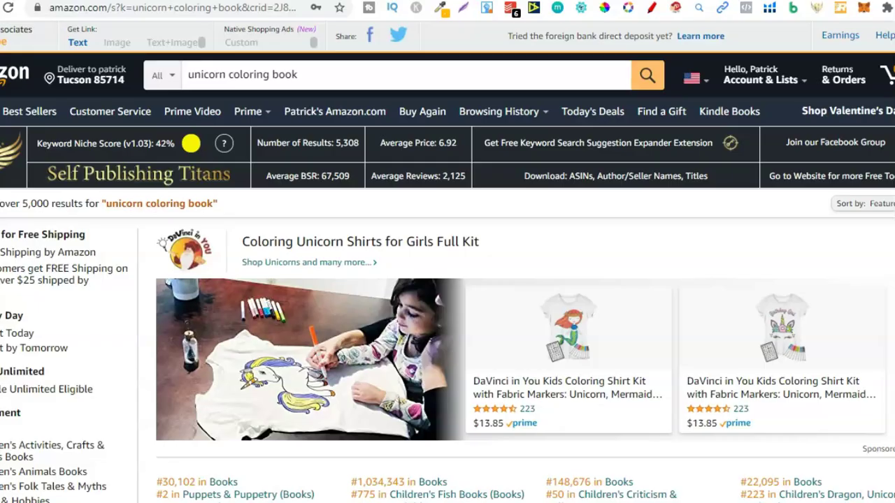
{"action": "key", "text": "ctrl+Tab"}
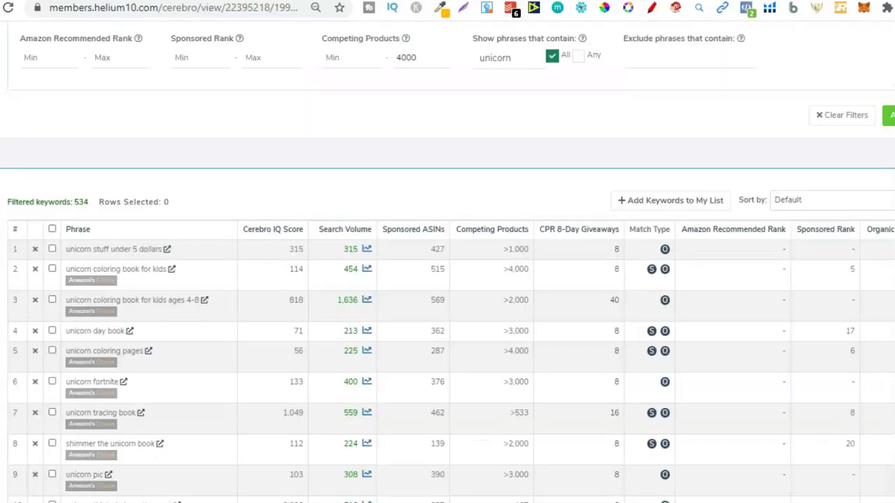
{"action": "scroll", "coordinate": [448, 280], "scroll_direction": "up", "scroll_amount": 4}
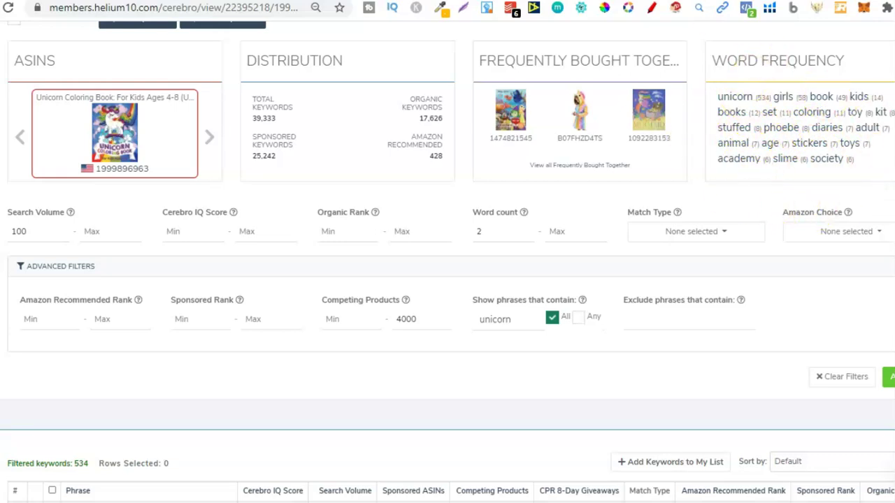
{"action": "key", "text": "ctrl+Tab"}
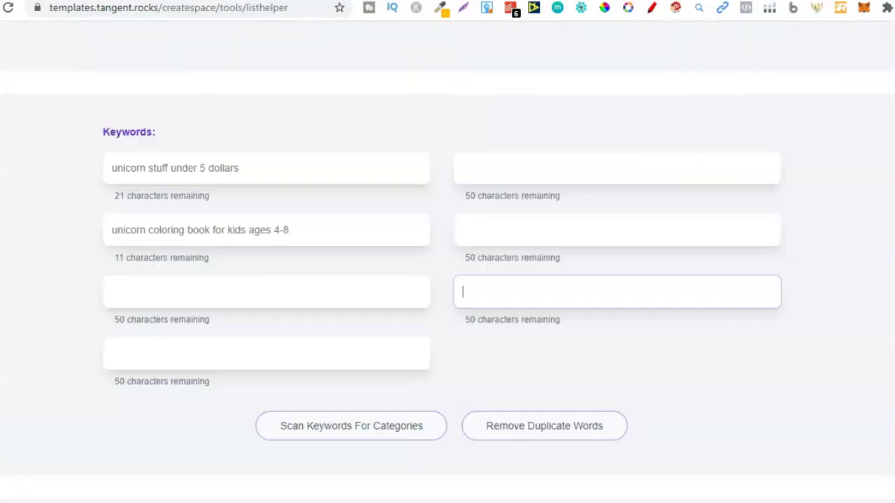
{"action": "left_click", "coordinate": [564, 291]}
{"action": "key", "text": "ctrl+Tab"}
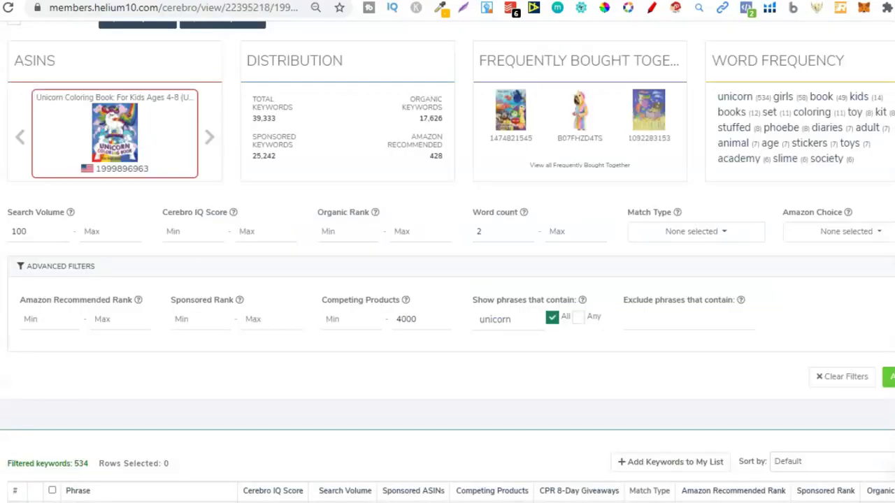
{"action": "scroll", "coordinate": [448, 279], "scroll_direction": "up", "scroll_amount": 2}
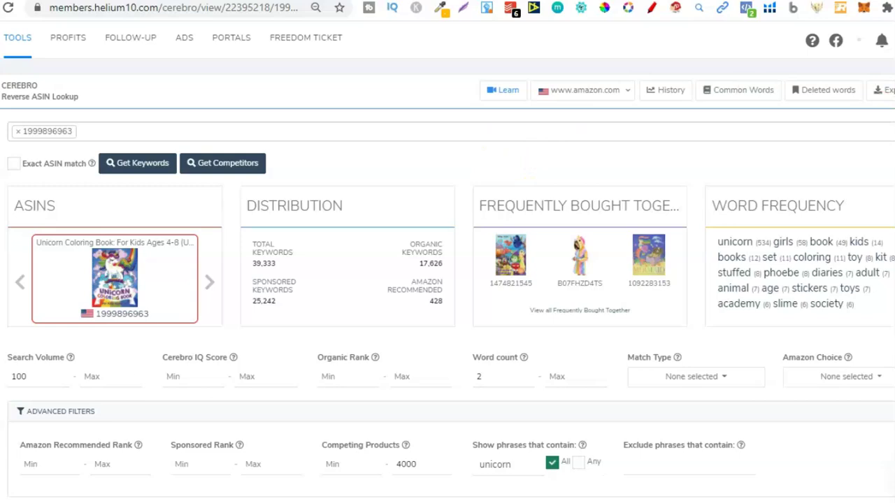
{"action": "scroll", "coordinate": [177, 378], "scroll_direction": "down", "scroll_amount": 4}
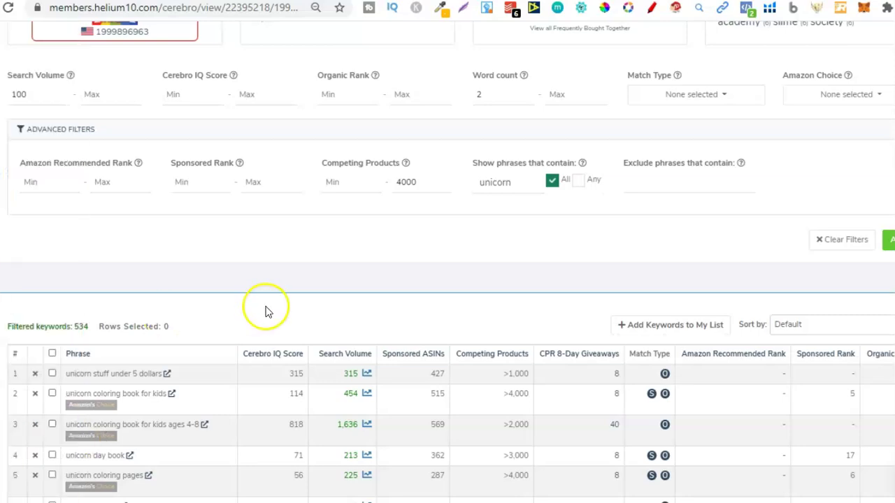
{"action": "scroll", "coordinate": [448, 262], "scroll_direction": "up", "scroll_amount": 3}
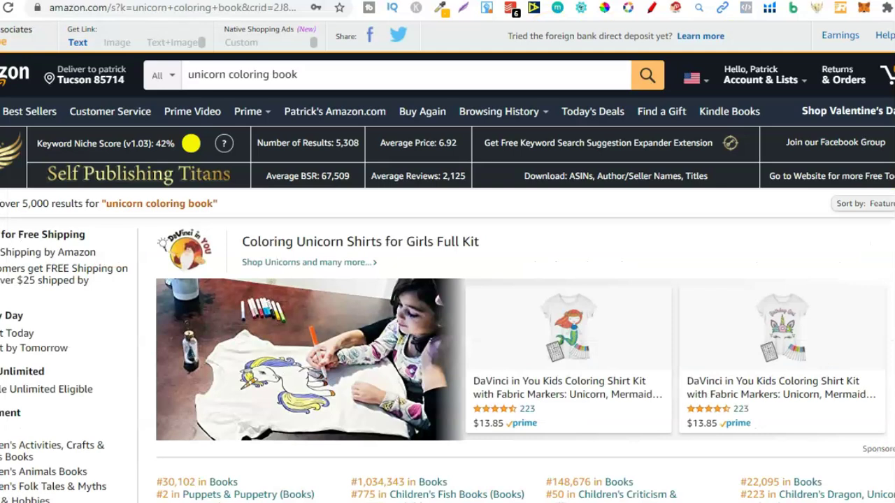
- Examine Amazon's search suggestions for "unicorn coloring book", including the expanded keywords before and after the phrase
{"action": "left_click", "coordinate": [357, 75]}
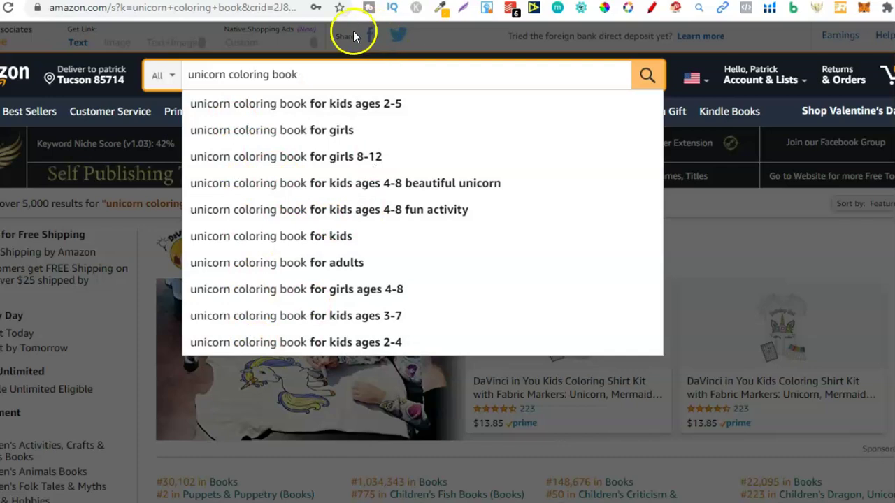
{"action": "key", "text": "BackSpace"}
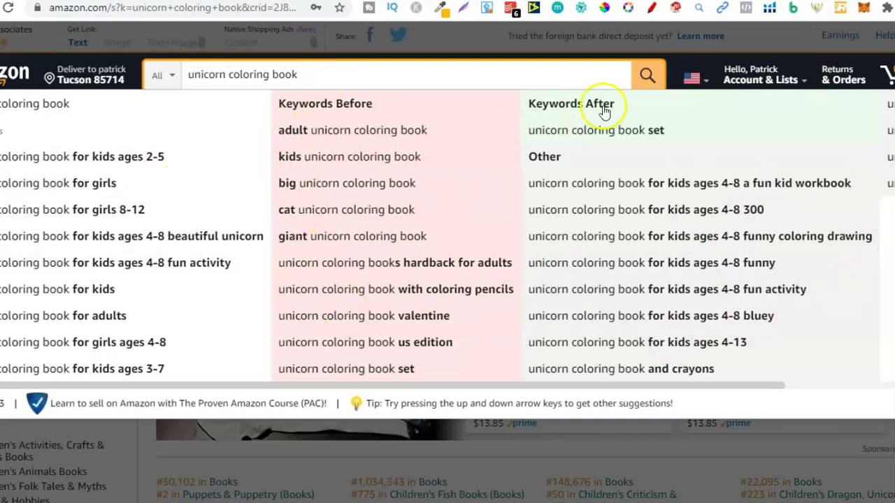
{"action": "left_click", "coordinate": [147, 461]}
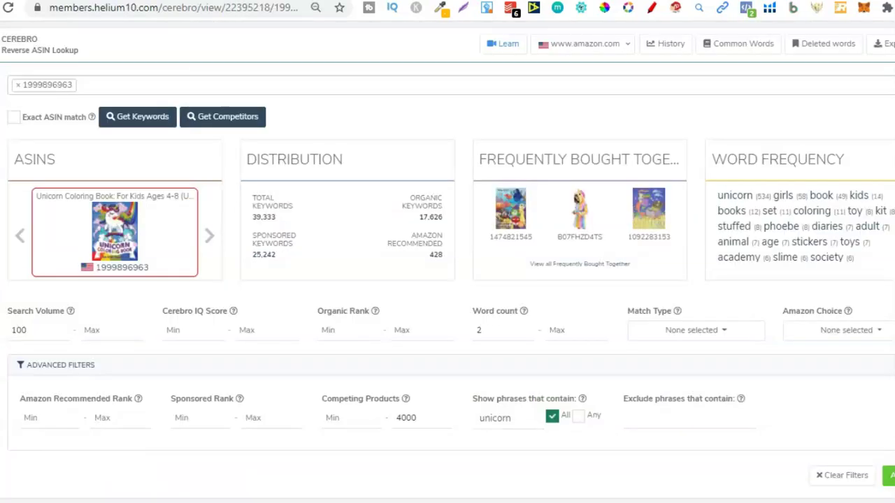
- Review Cerebro's competing products and required phrase filters above the filtered keyword list
{"action": "scroll", "coordinate": [447, 280], "scroll_direction": "down", "scroll_amount": 2}
{"action": "left_click", "coordinate": [406, 260]}
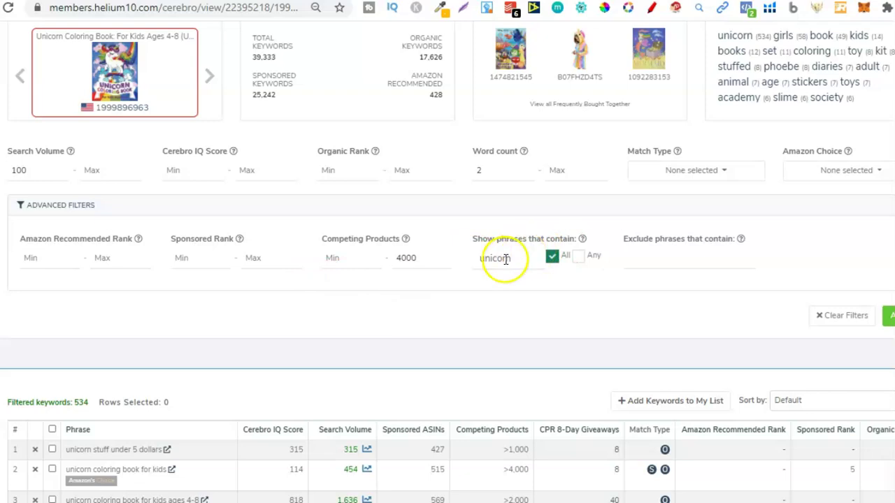
{"action": "scroll", "coordinate": [448, 263], "scroll_direction": "down", "scroll_amount": 5}
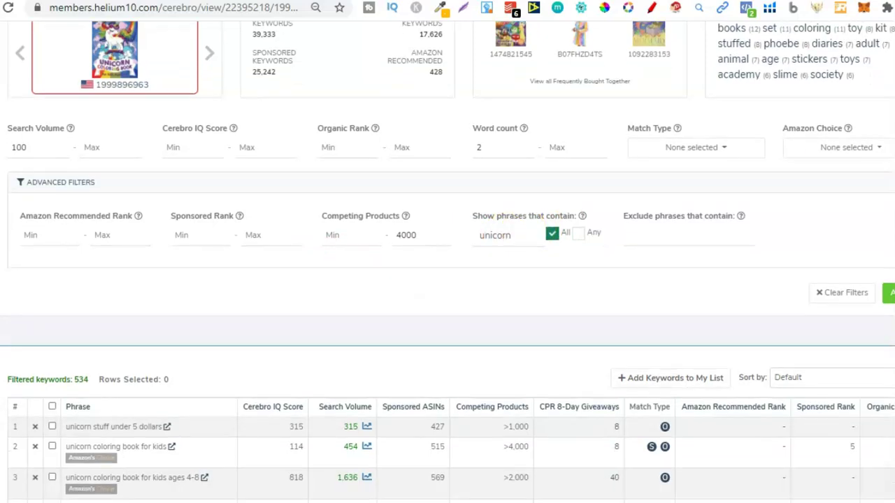